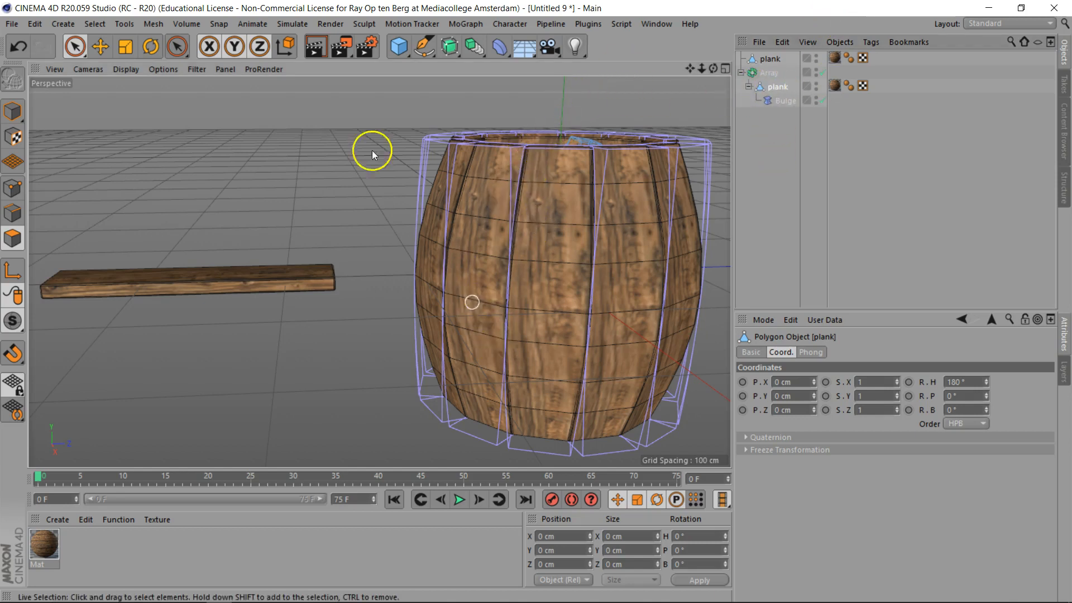
- Convert the bulged barrel plank to a single polygon object with Current State to Object
click(151, 25)
mouse_move(169, 45)
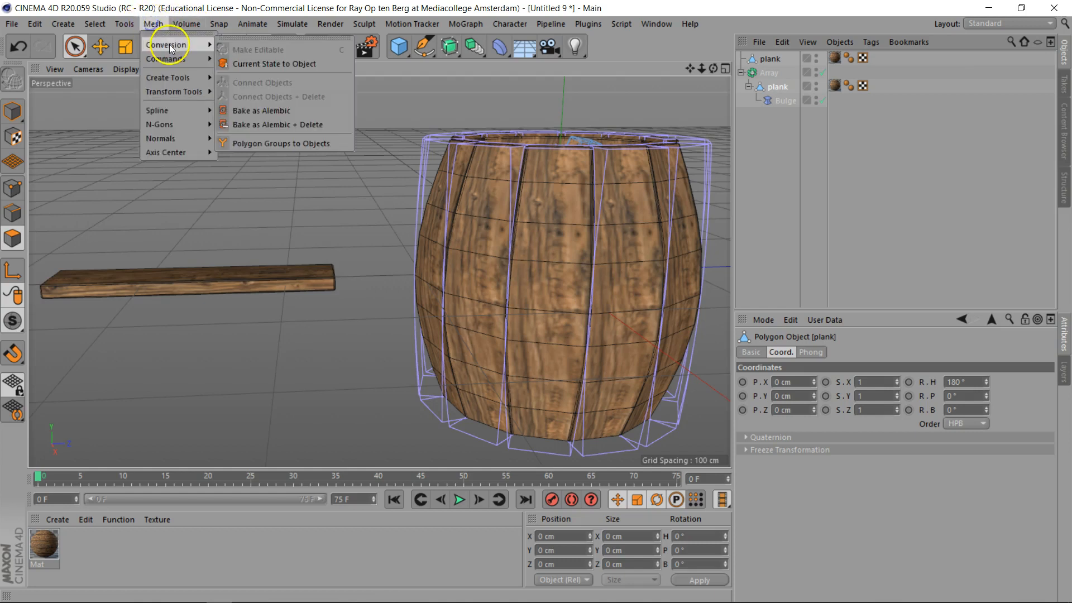
click(259, 67)
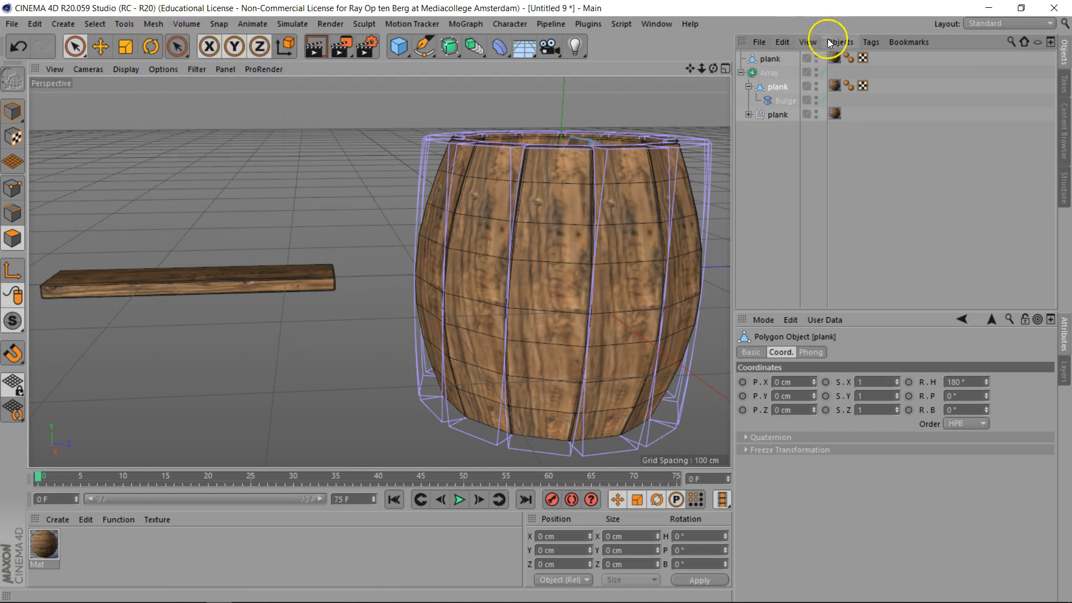
- Replace the Array's plank with the converted plank and delete the old plank with its Bulge deformer
click(749, 114)
drag(782, 124, 780, 86)
click(779, 102)
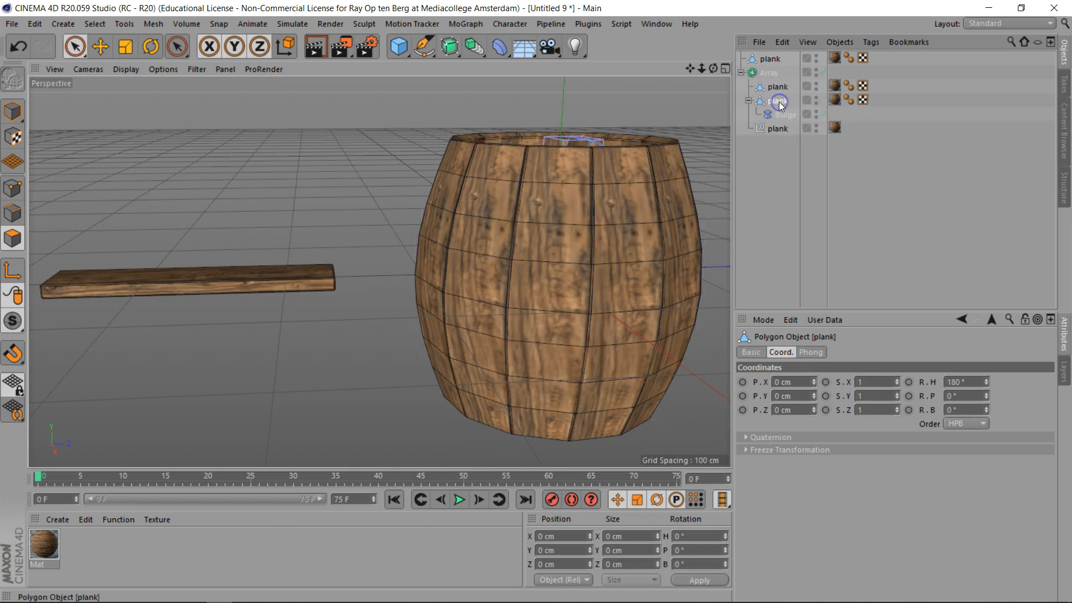
key(Delete)
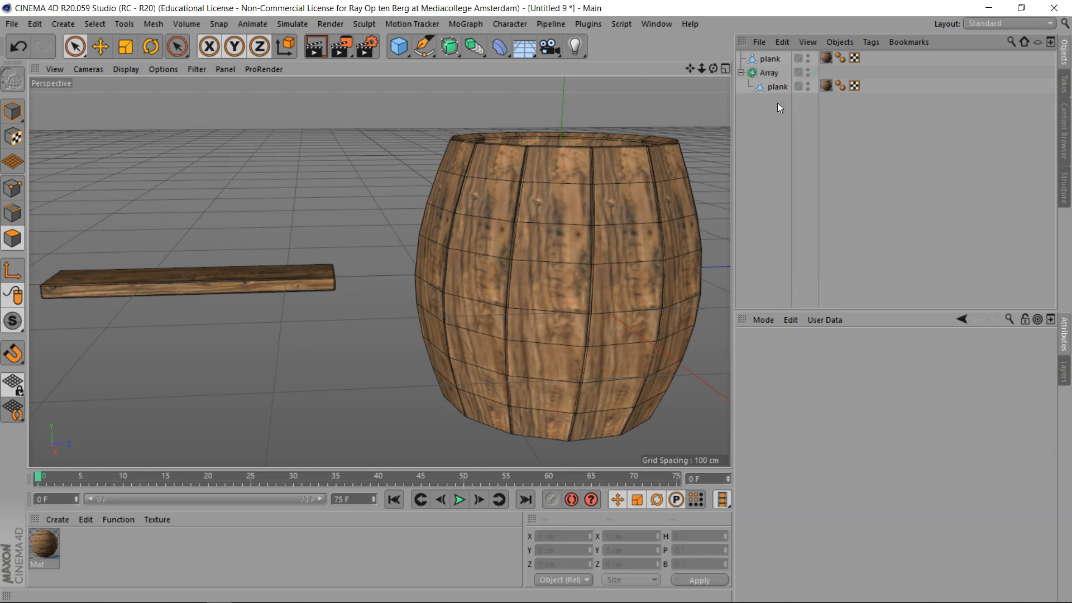
drag(713, 69, 535, 302)
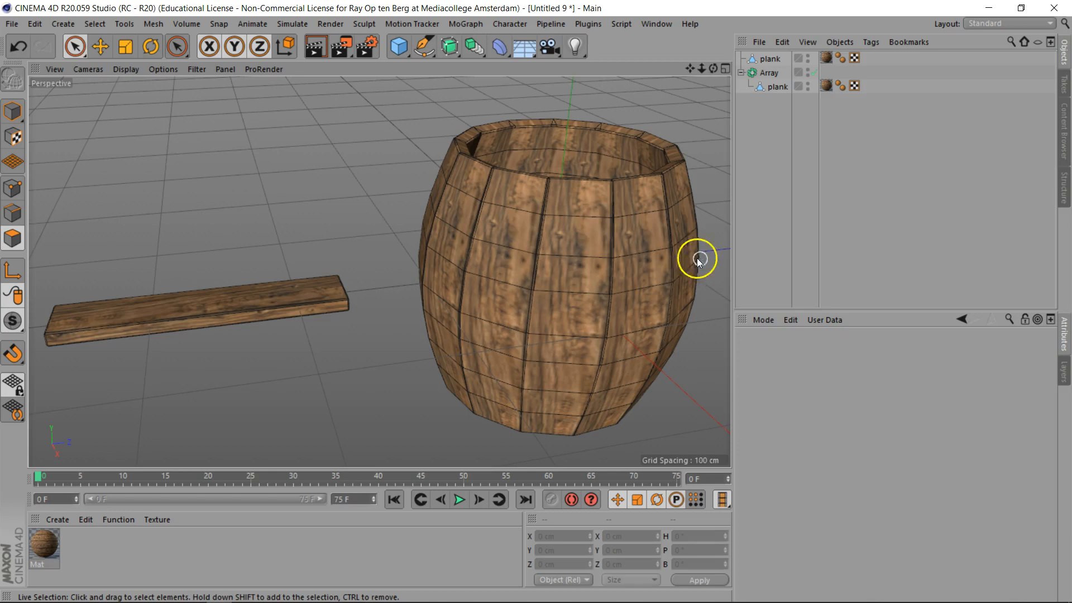
click(466, 24)
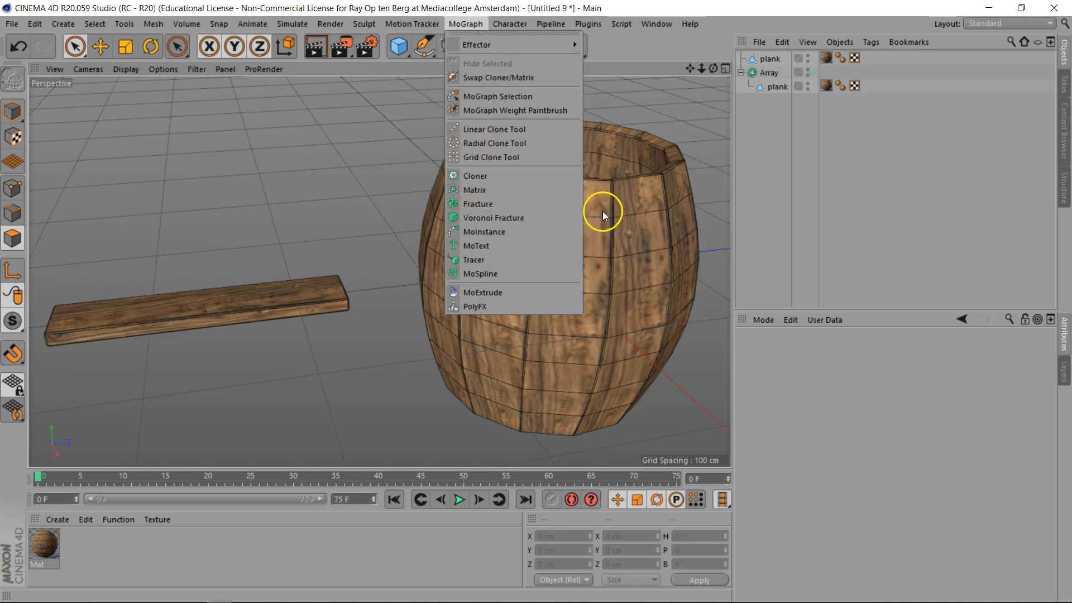
click(765, 193)
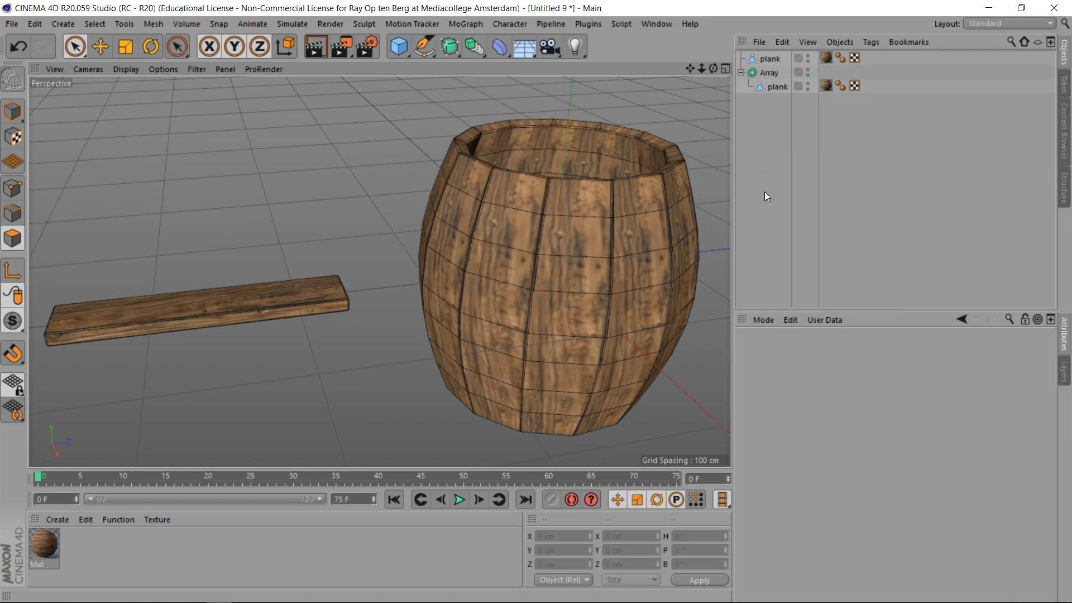
drag(713, 68, 536, 301)
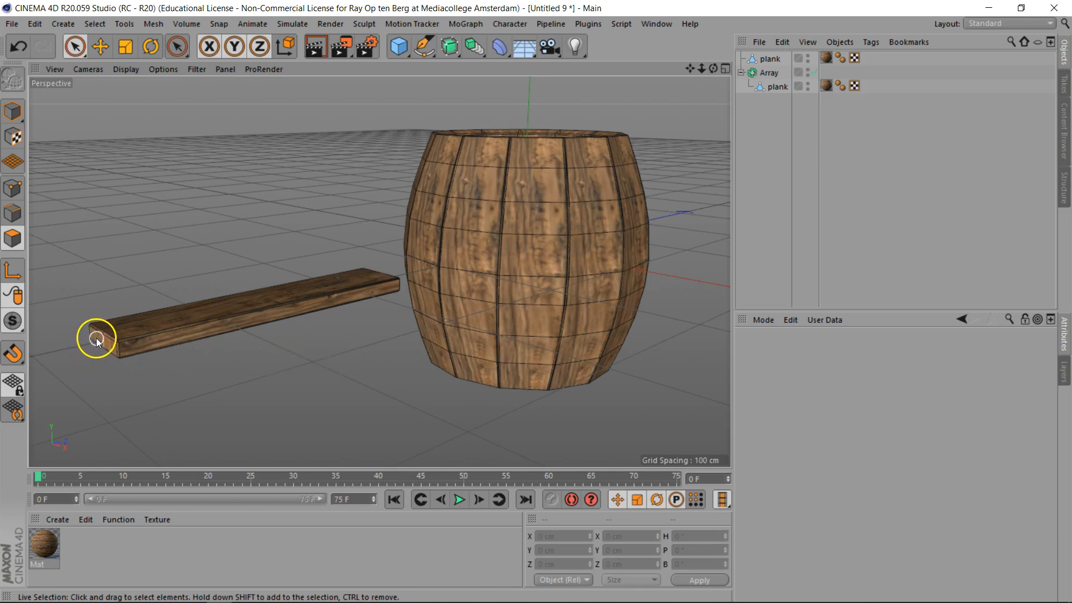
- Select the loose plank, frame it in front view and turn off Only Select Visible Elements for Live Selection
click(770, 59)
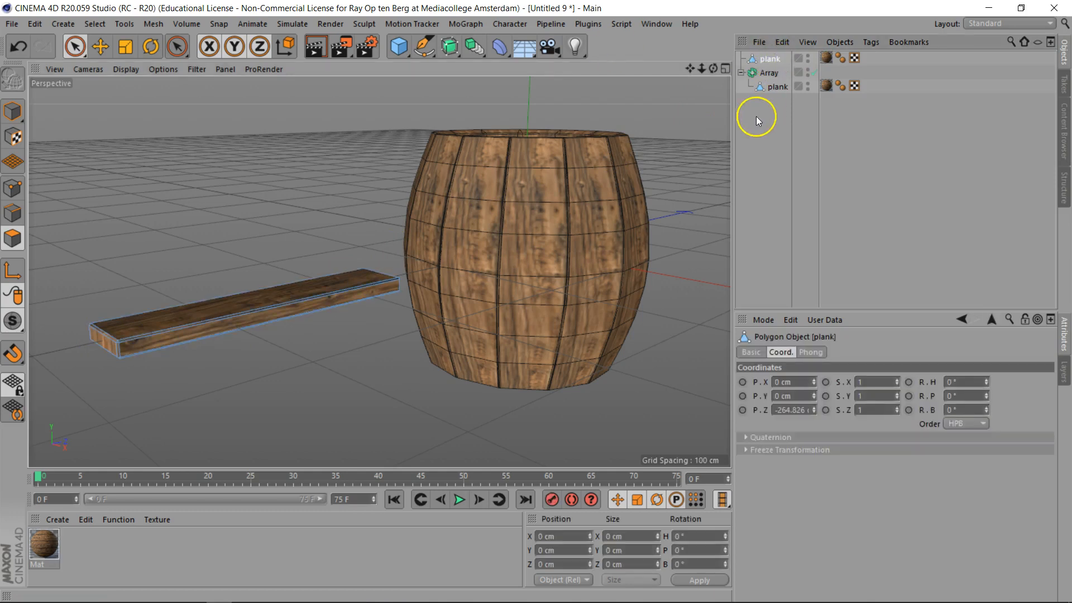
key(F4)
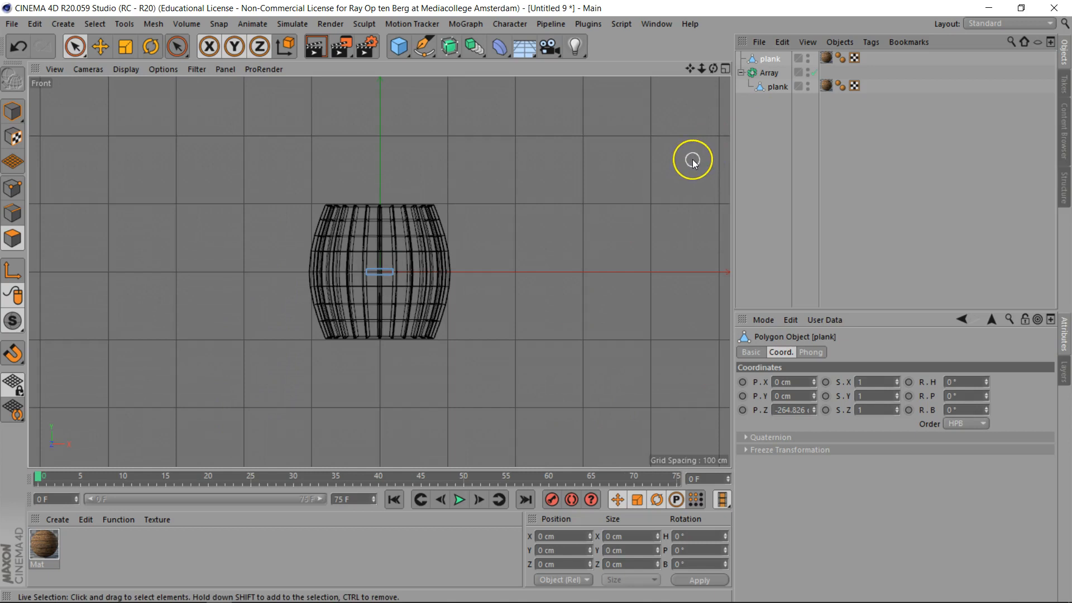
key(o)
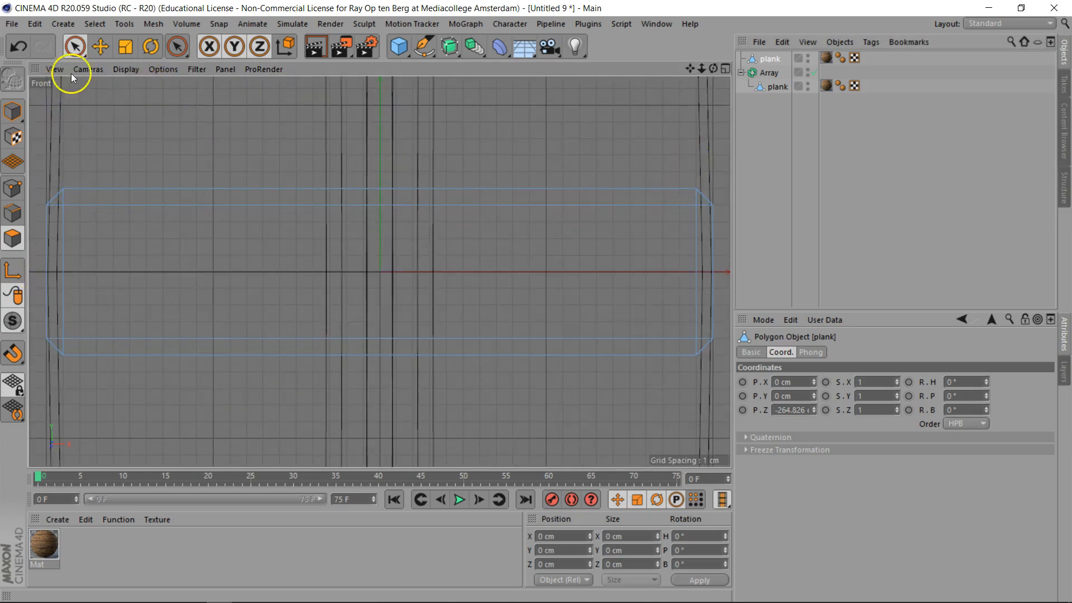
mouse_move(79, 51)
mouse_down()
mouse_move(125, 79)
mouse_move(124, 63)
mouse_up()
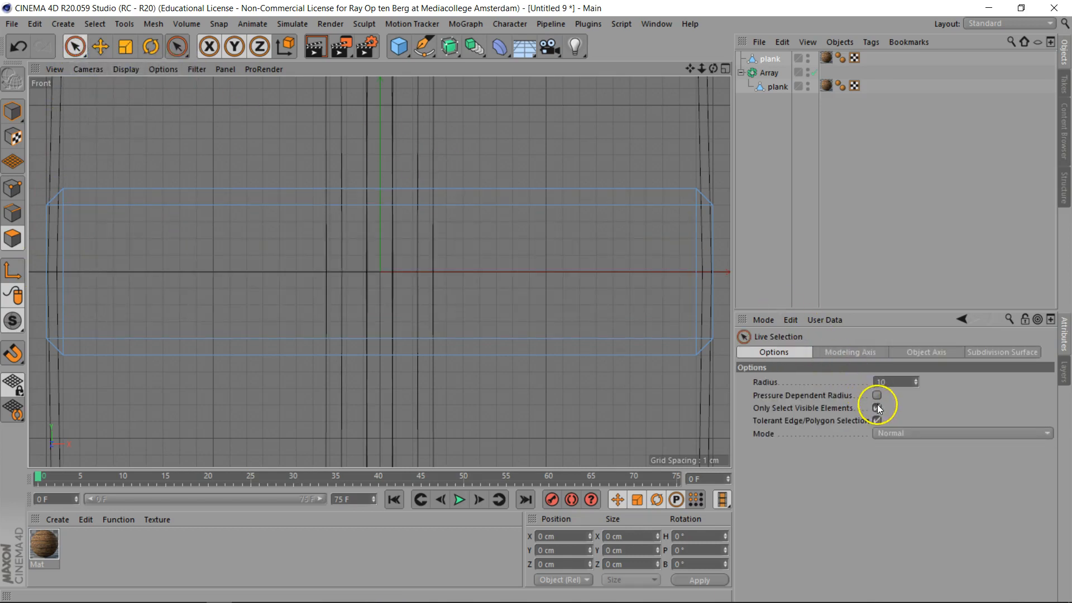
click(876, 407)
- Select the plank's lower points, delete them, and return to the perspective view
mouse_move(76, 398)
mouse_down()
mouse_move(60, 353)
mouse_move(69, 313)
mouse_move(720, 318)
mouse_up()
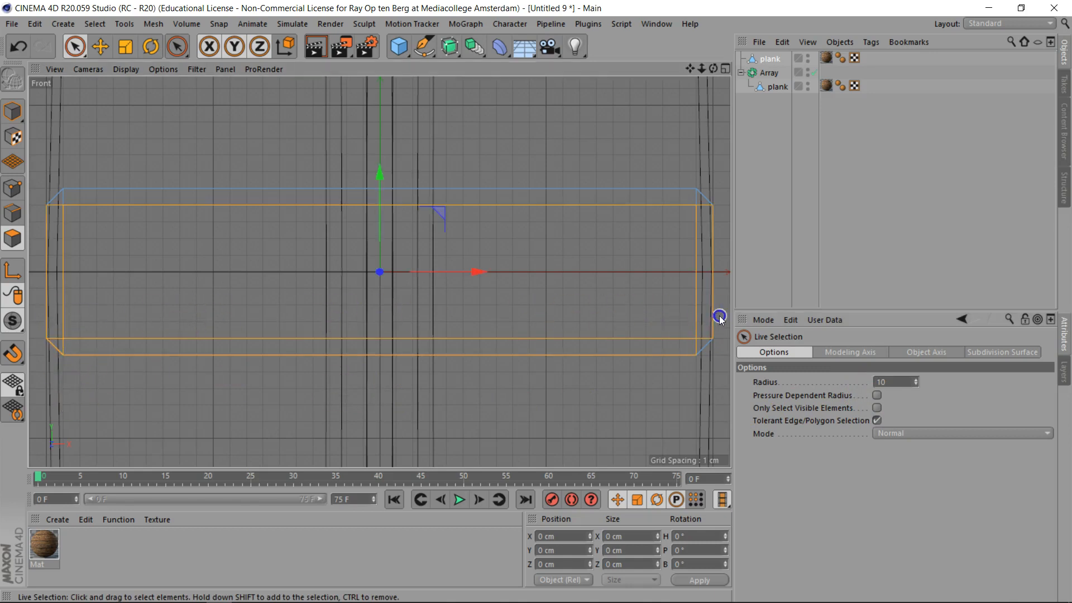
click(692, 345)
key(Delete)
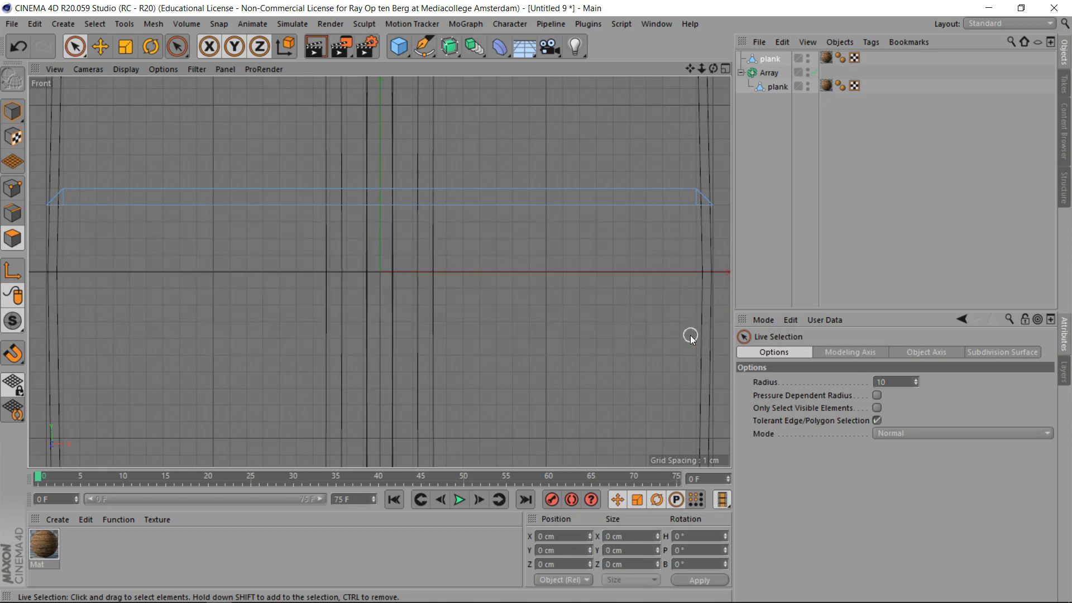
key(F1)
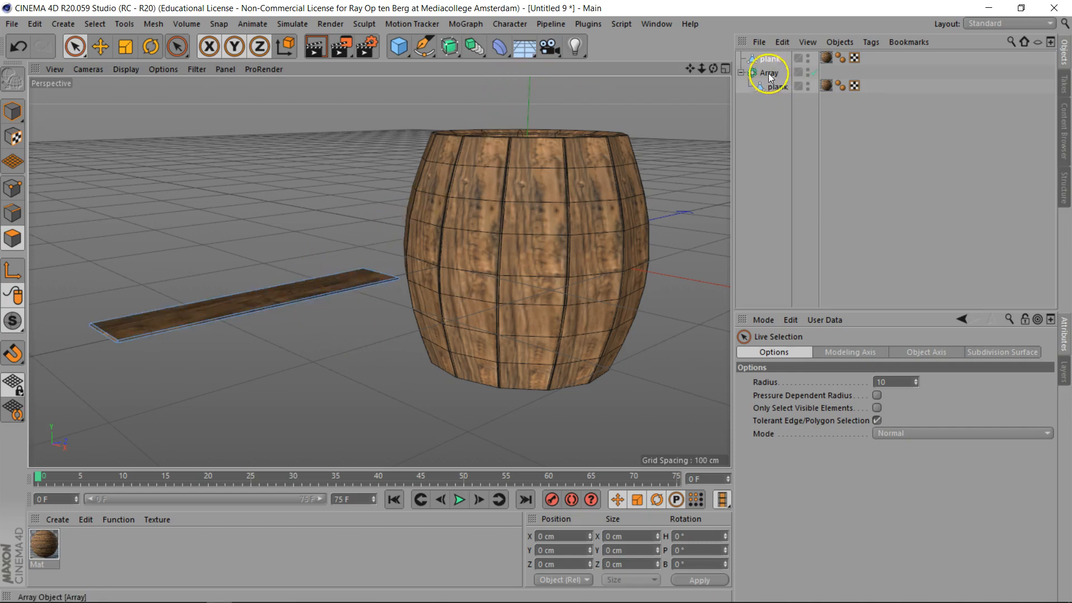
- Create a Cloner and place the loose plank inside it
click(769, 59)
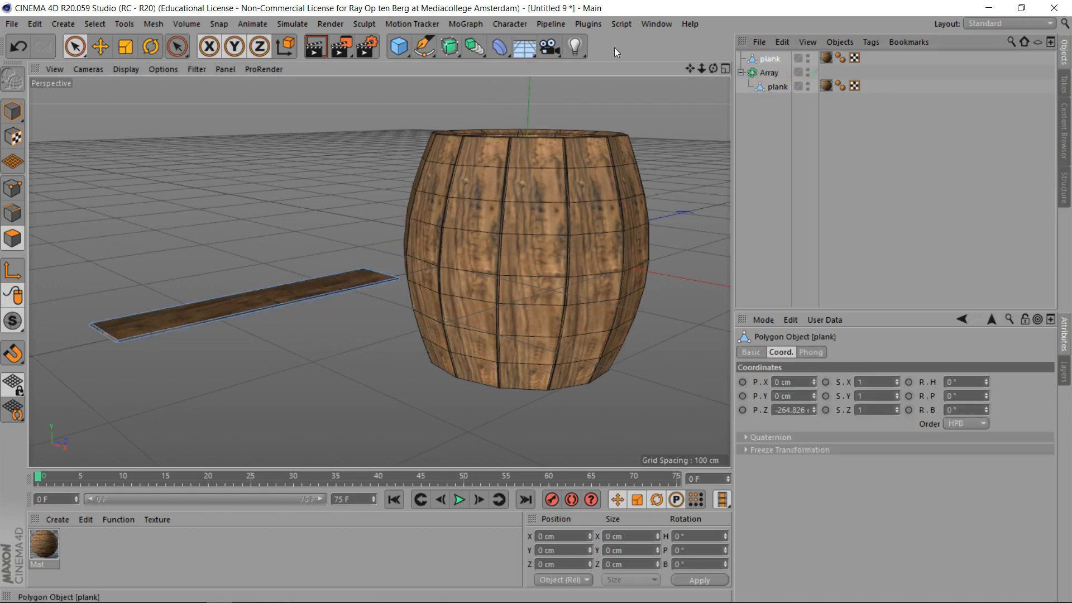
click(462, 23)
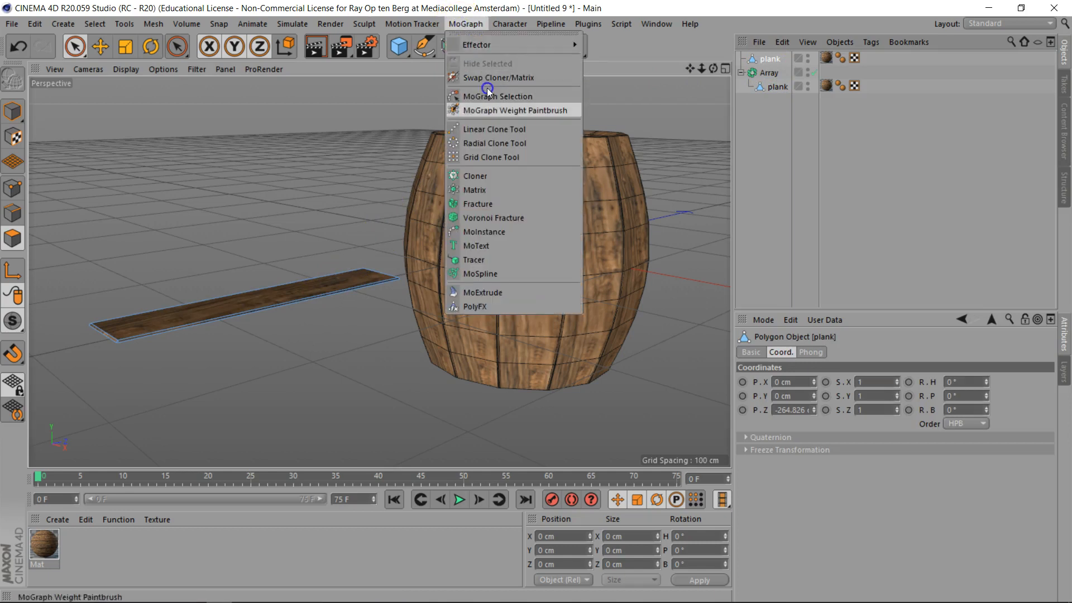
click(484, 176)
drag(775, 71, 770, 60)
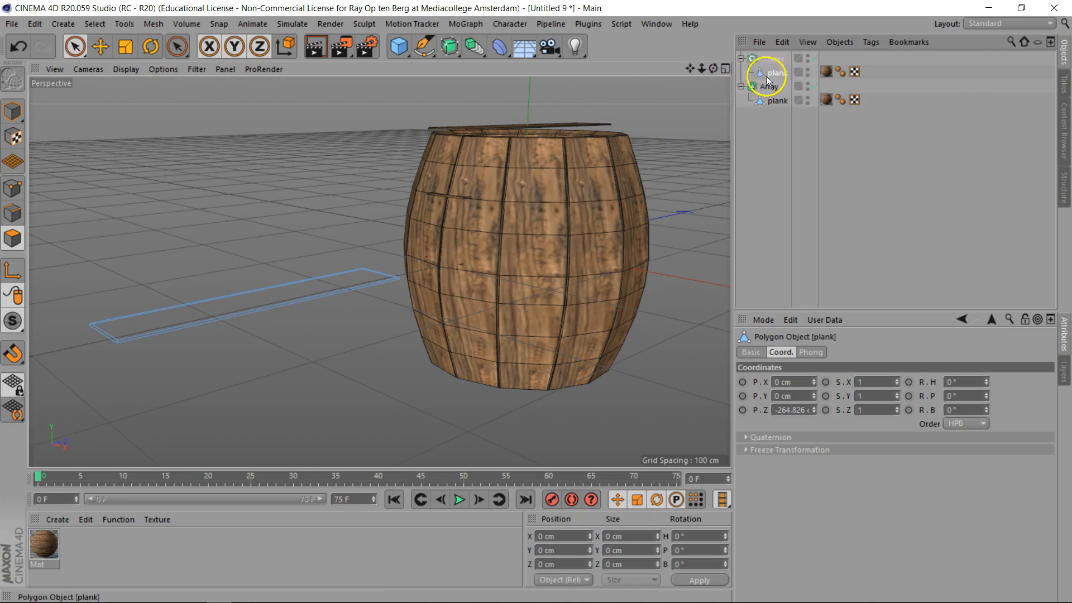
- Set the Cloner's per-step position to P.Y 0 cm and P.X 40 cm
mouse_move(713, 68)
mouse_down()
mouse_move(376, 270)
mouse_move(605, 168)
mouse_up()
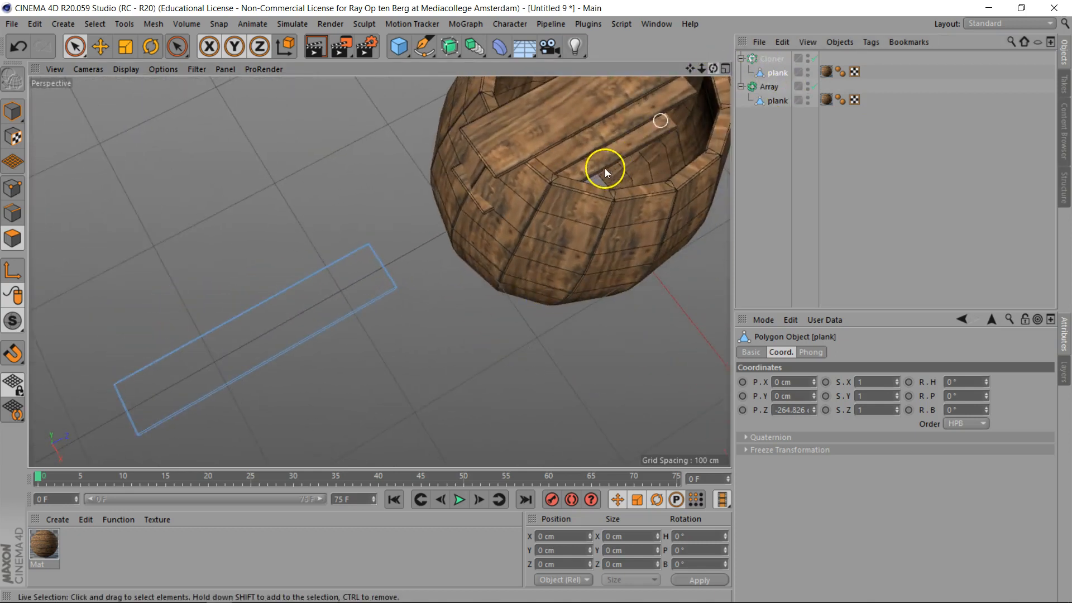
click(770, 63)
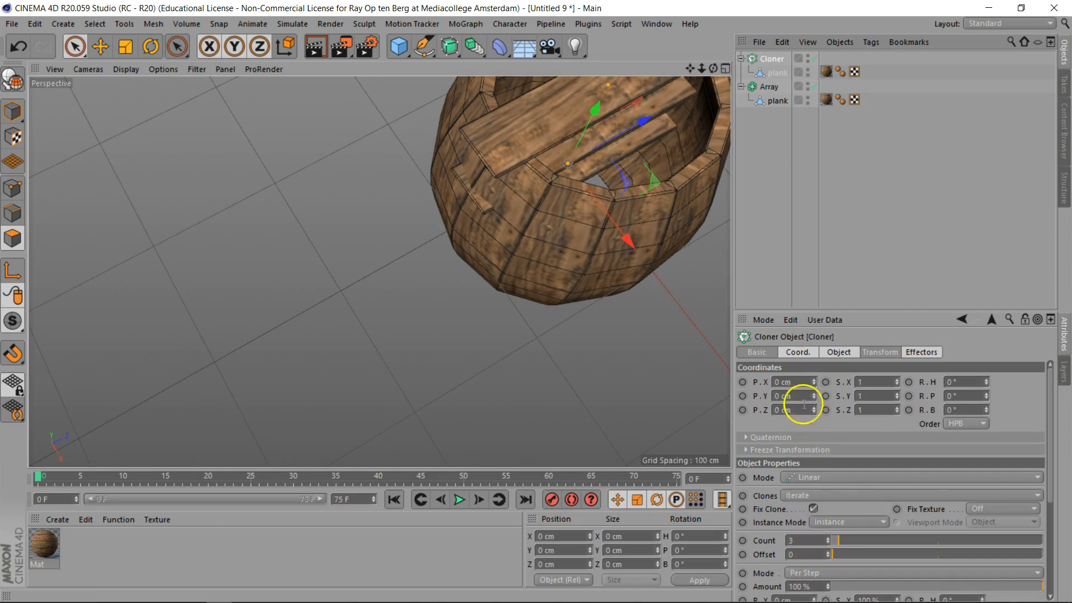
click(840, 353)
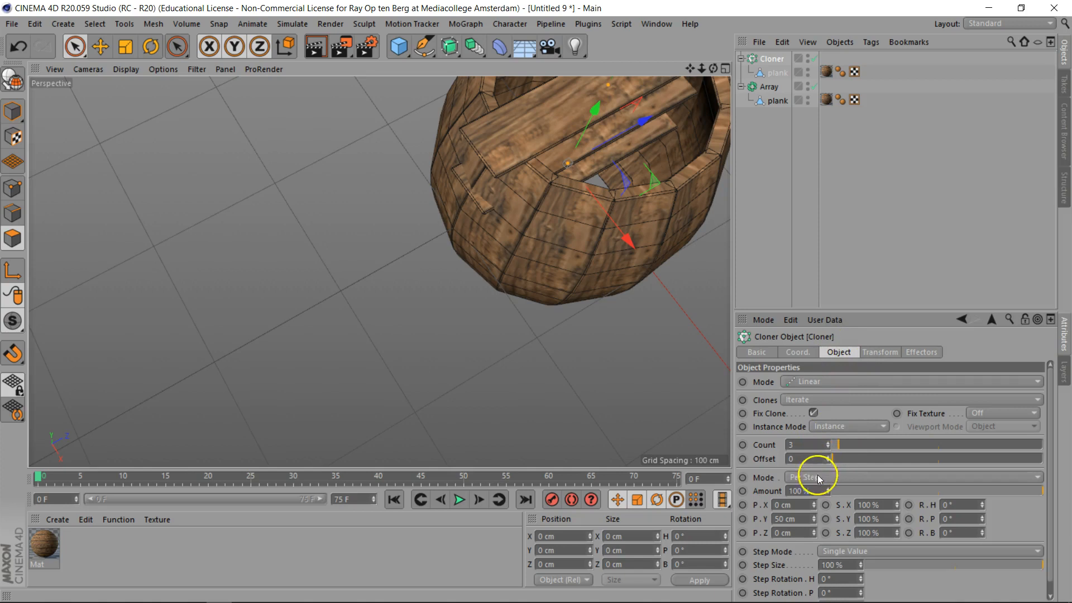
click(800, 519)
text(0)
key(Return)
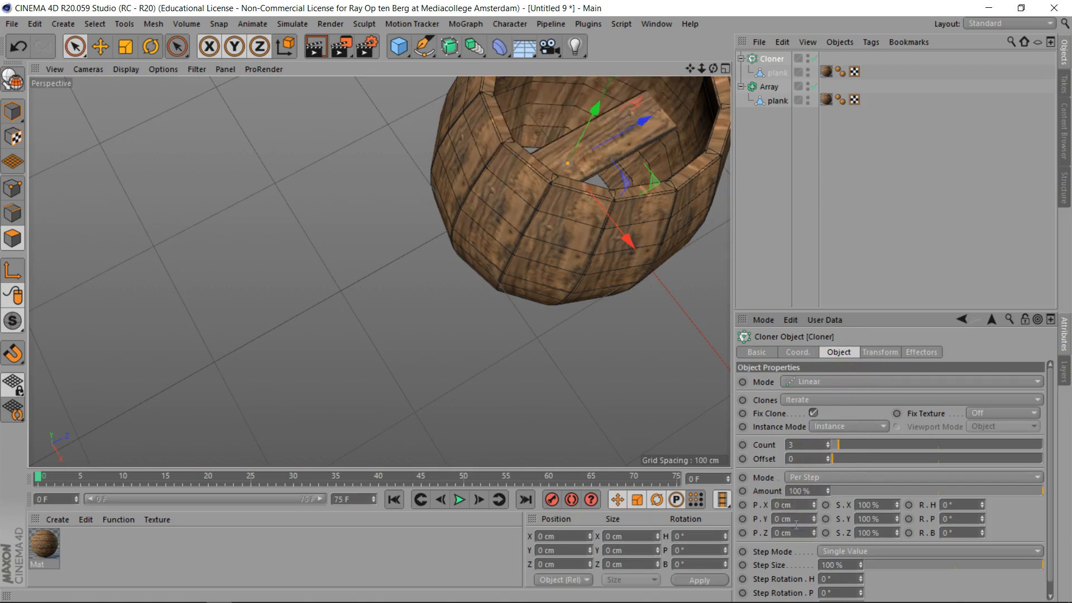
drag(812, 504, 812, 504)
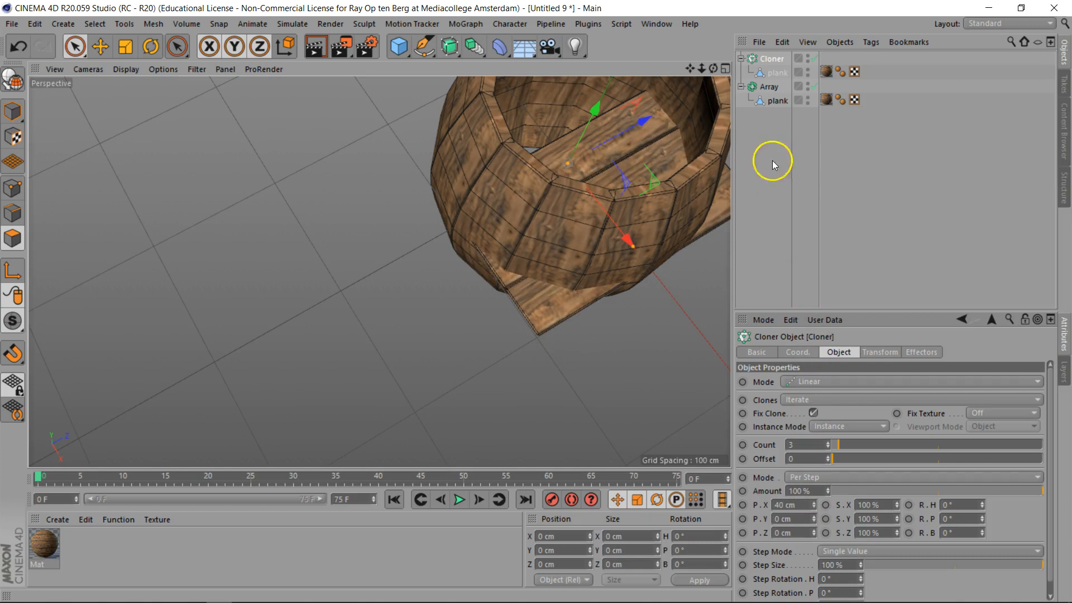
- Hide the Array in the editor and add it to a new layer
click(808, 86)
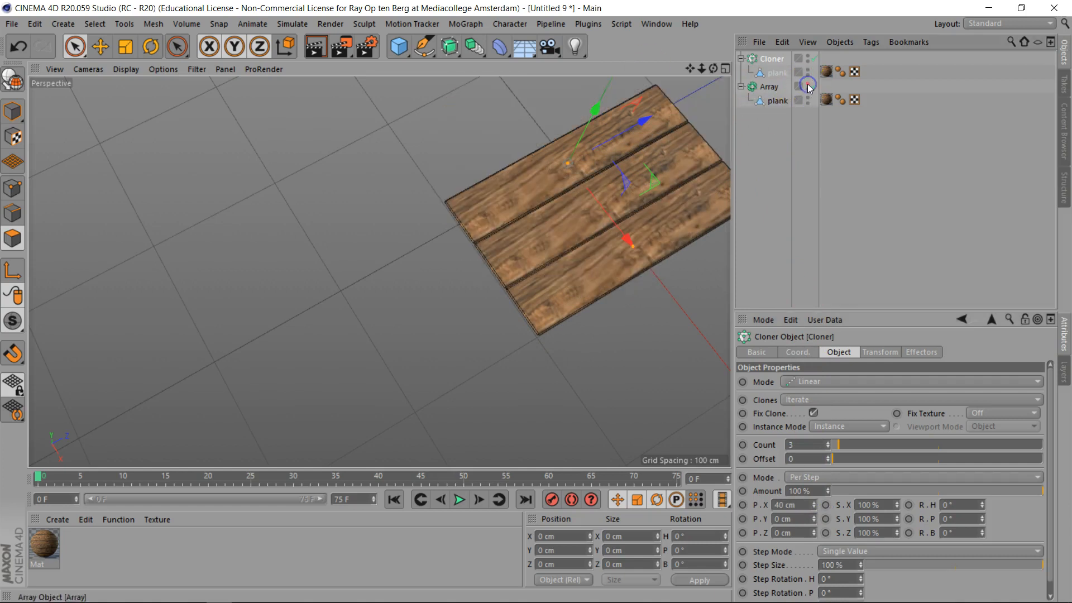
click(804, 85)
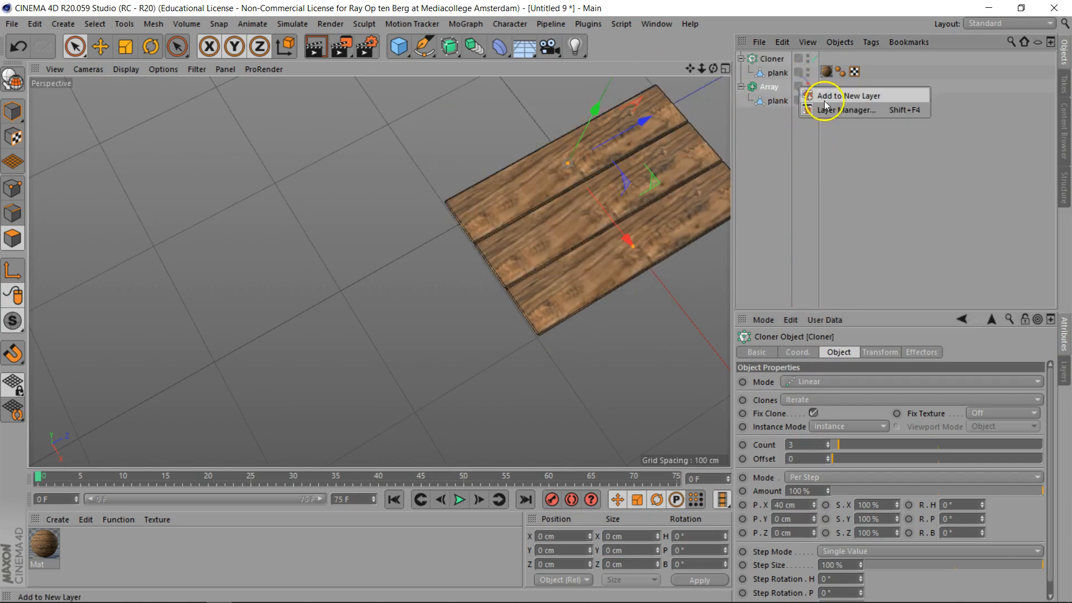
click(841, 98)
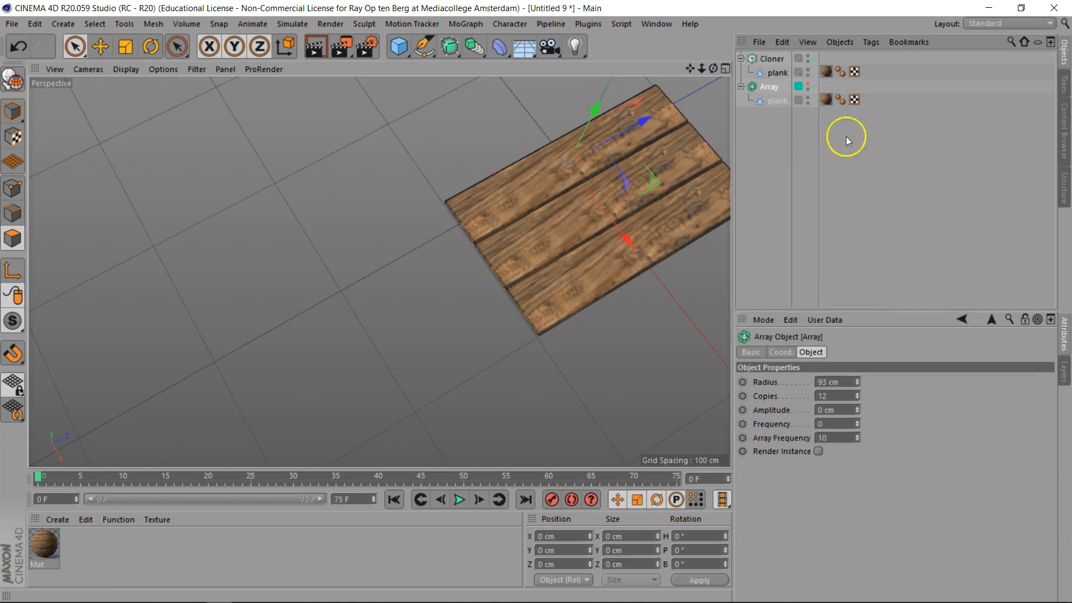
- In the layer list, hide the new layer and rename it barrel
click(1063, 374)
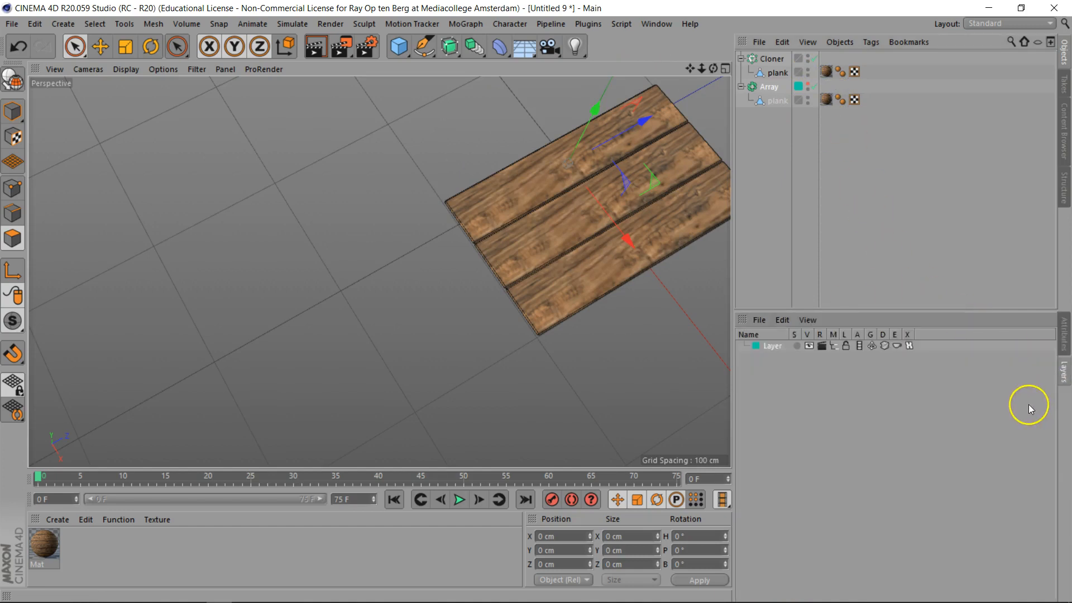
click(809, 346)
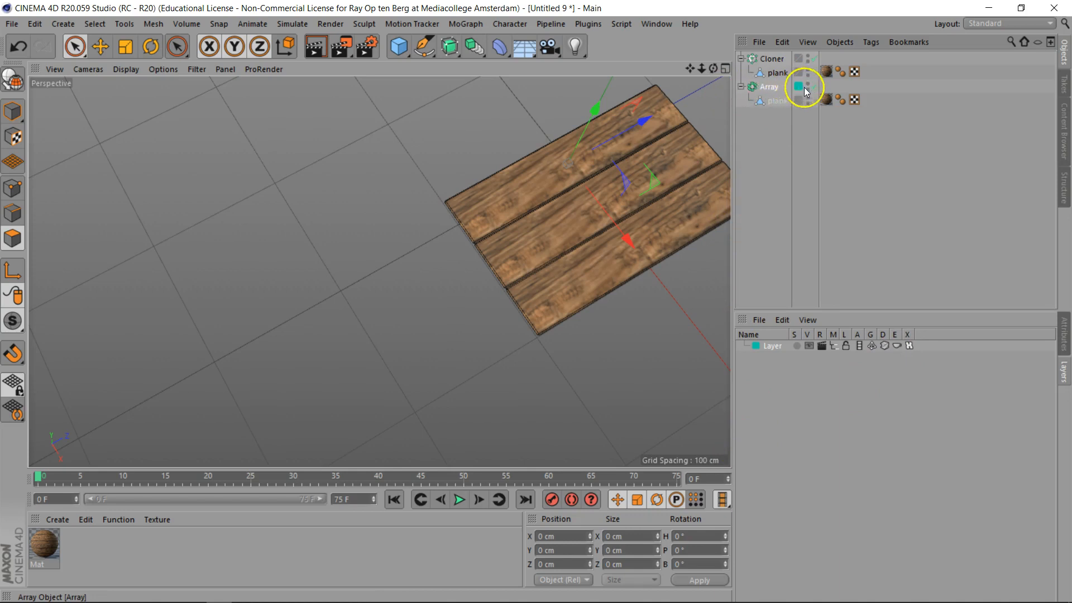
double_click(772, 345)
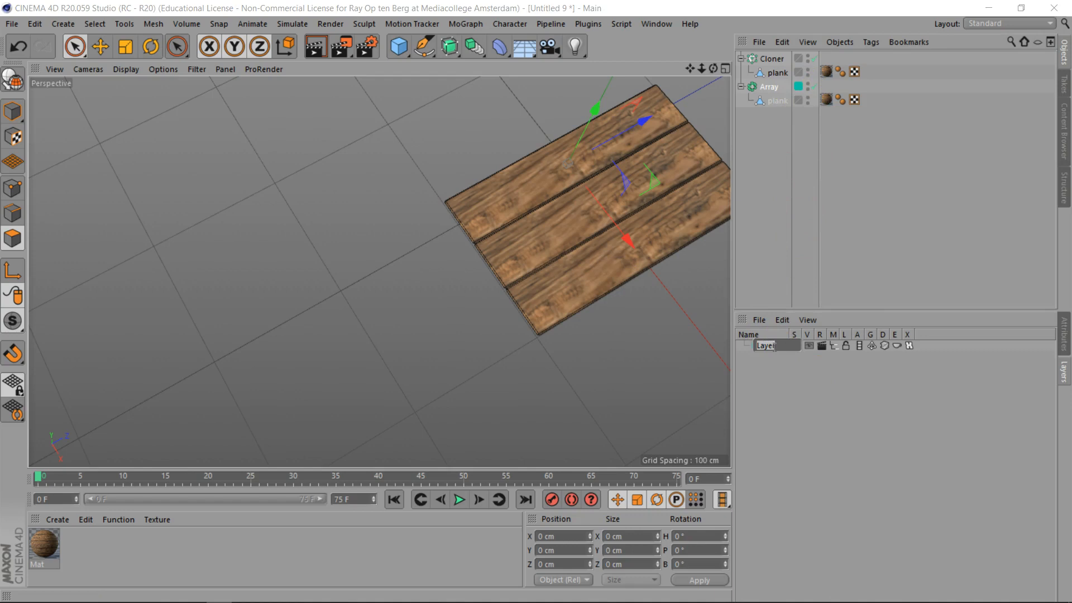
key(Return)
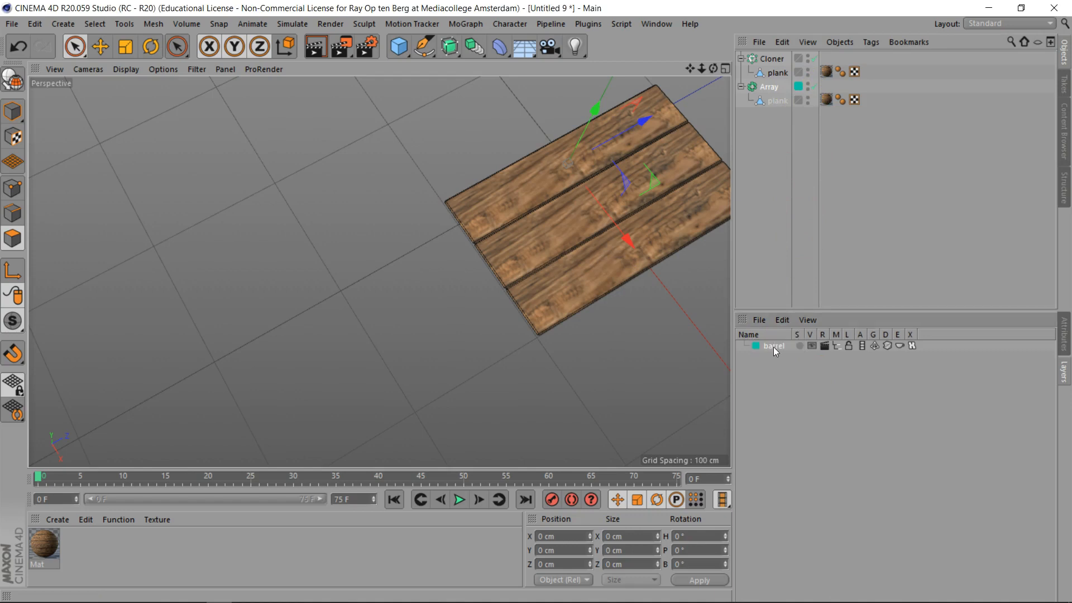
- Select the Cloner and raise its clone count to 4
click(773, 129)
click(772, 58)
drag(633, 240, 569, 170)
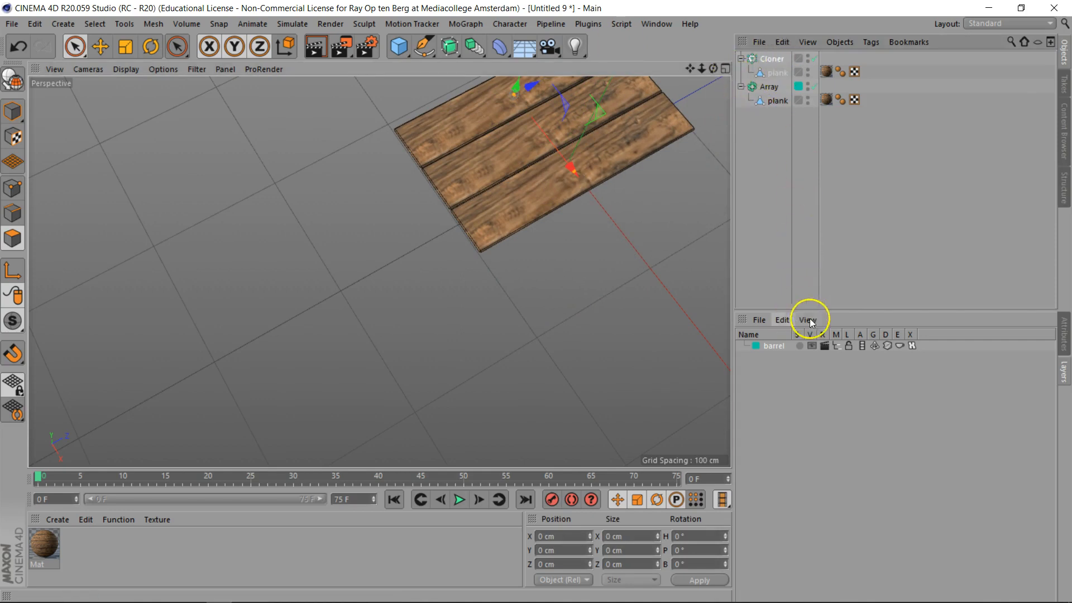
click(1065, 337)
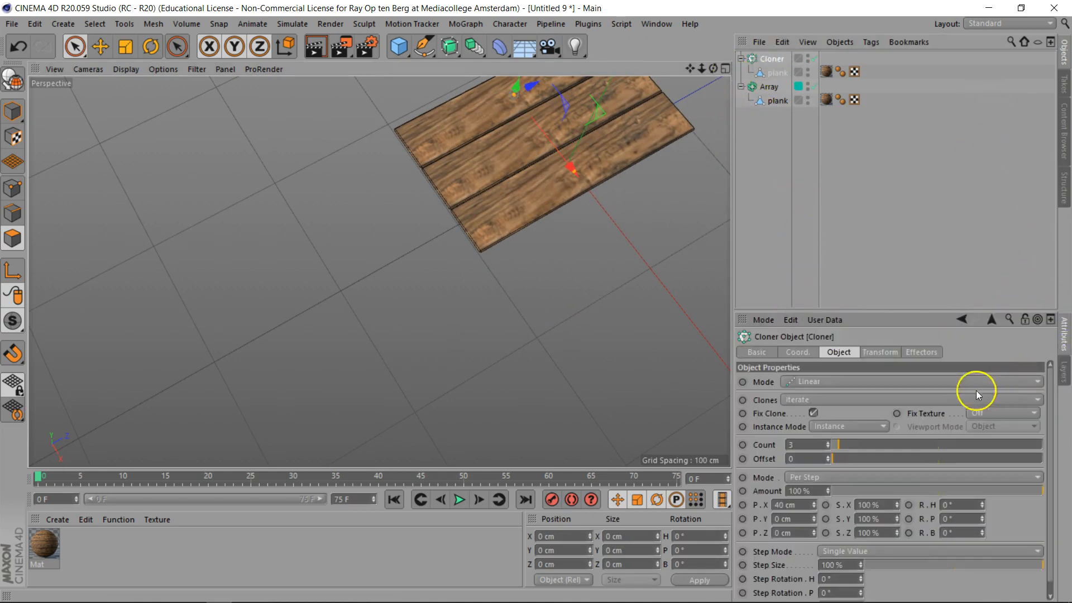
click(829, 444)
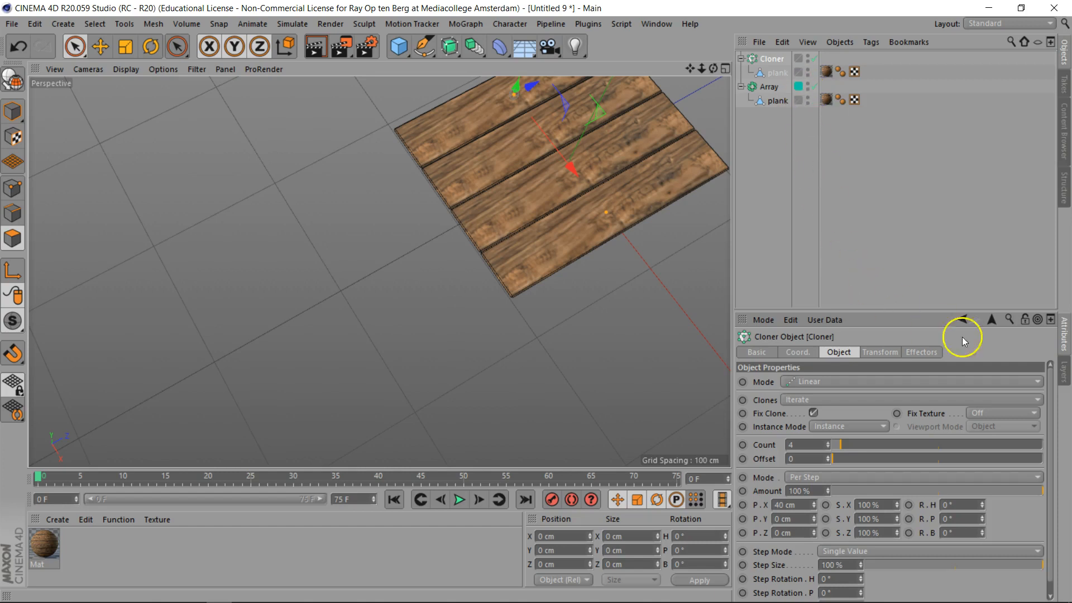
- Make the barrel layer visible again
click(1063, 371)
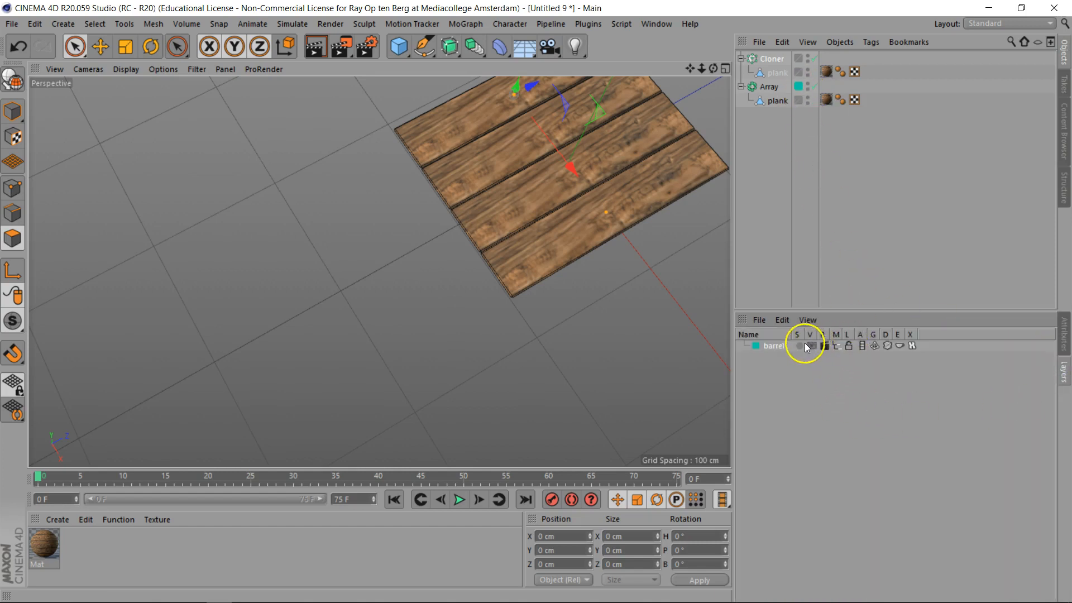
click(810, 346)
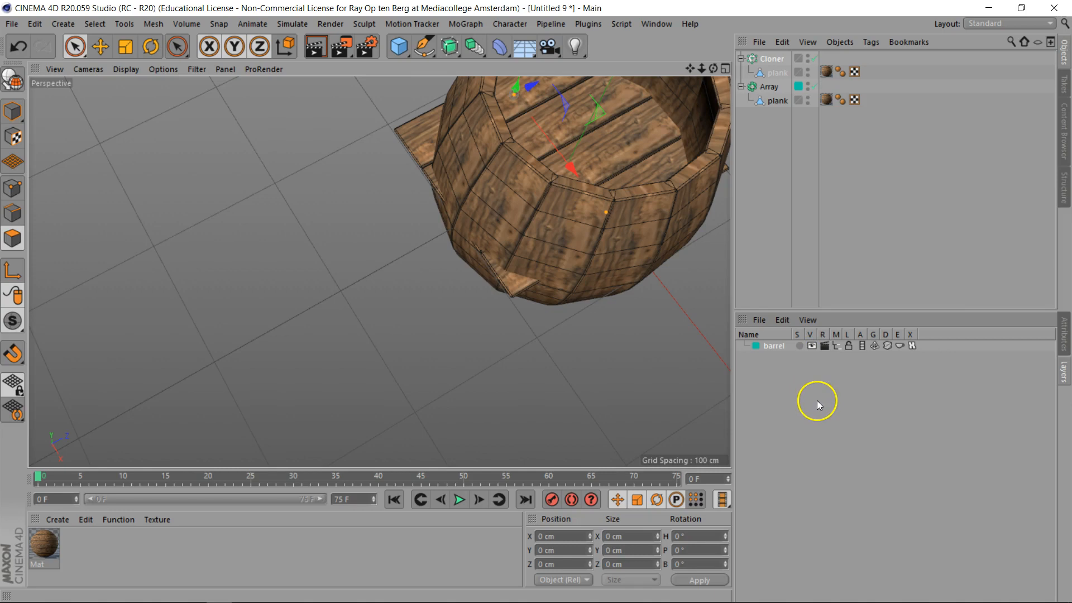
- In top view, nudge the lid planks slightly along X to centre them over the barrel
key(F2)
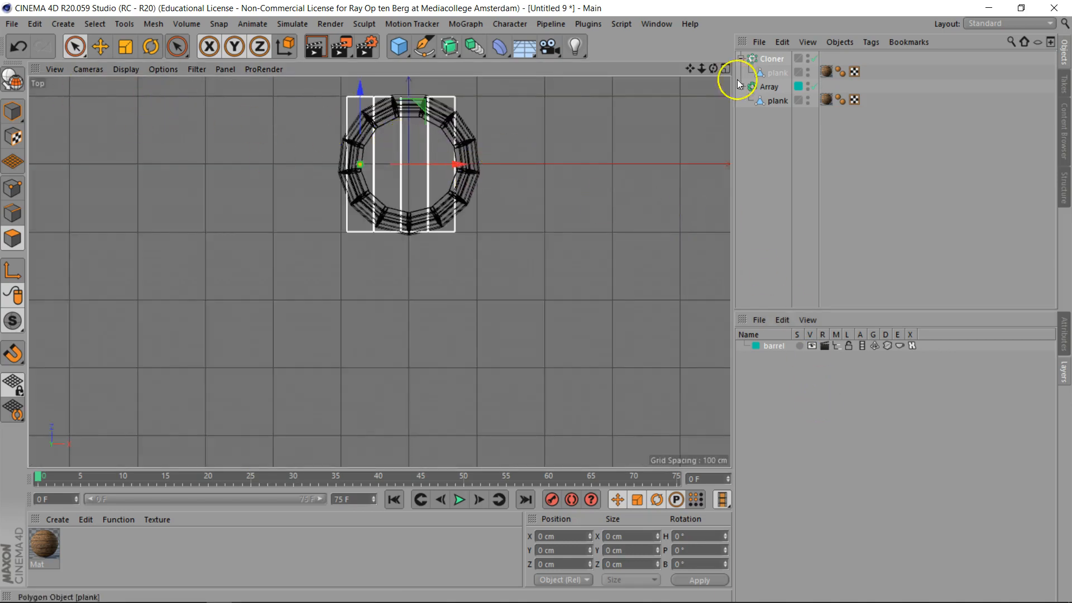
drag(457, 164, 463, 166)
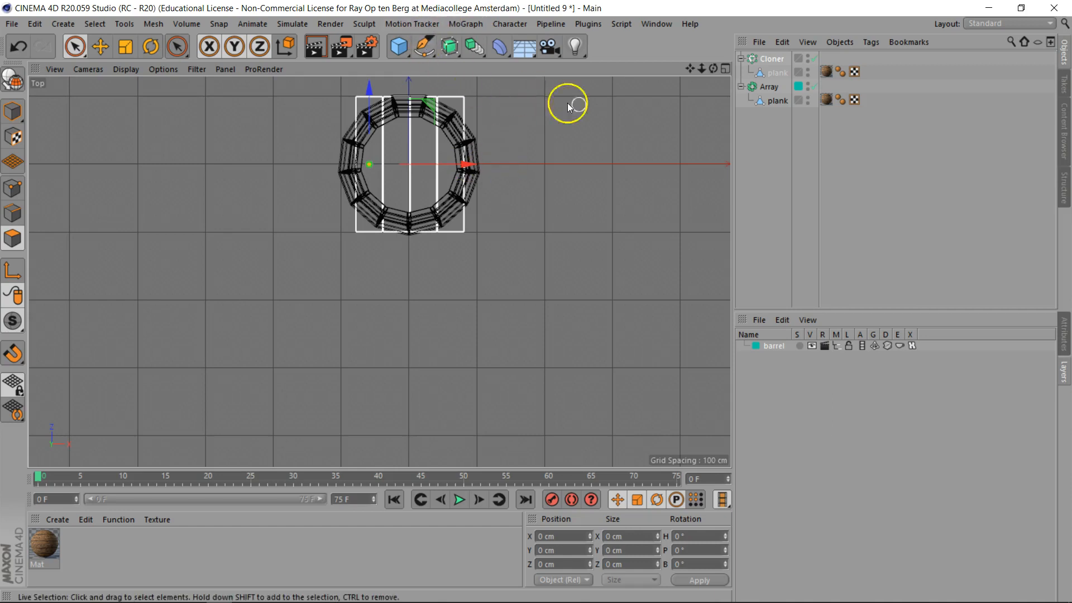
- Add a cylinder and scale it up so it roughly fills the barrel's opening
scroll(591, 105, up, 1)
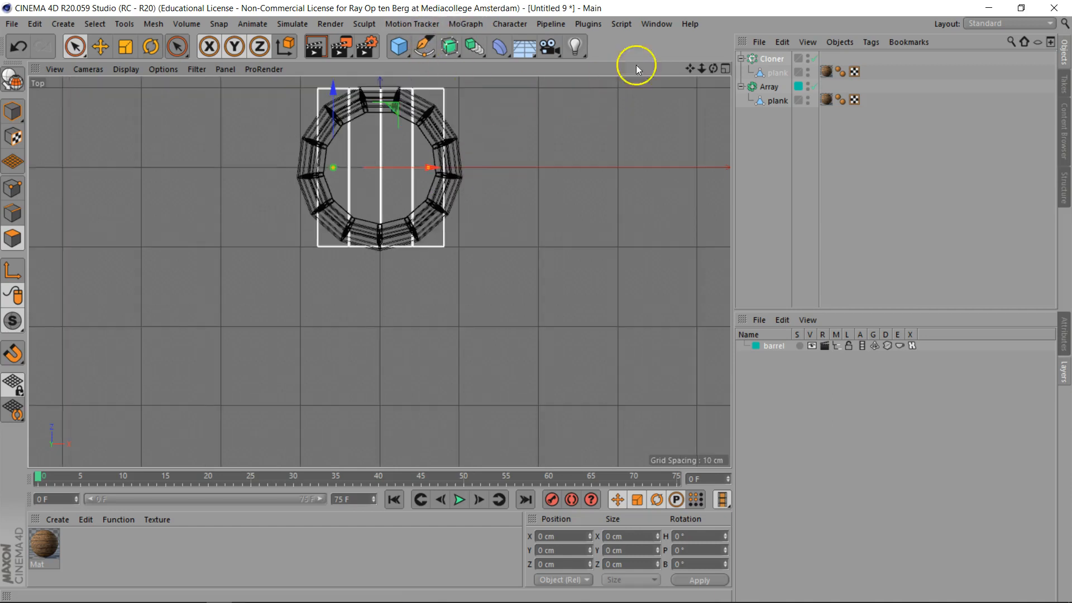
drag(690, 69, 702, 191)
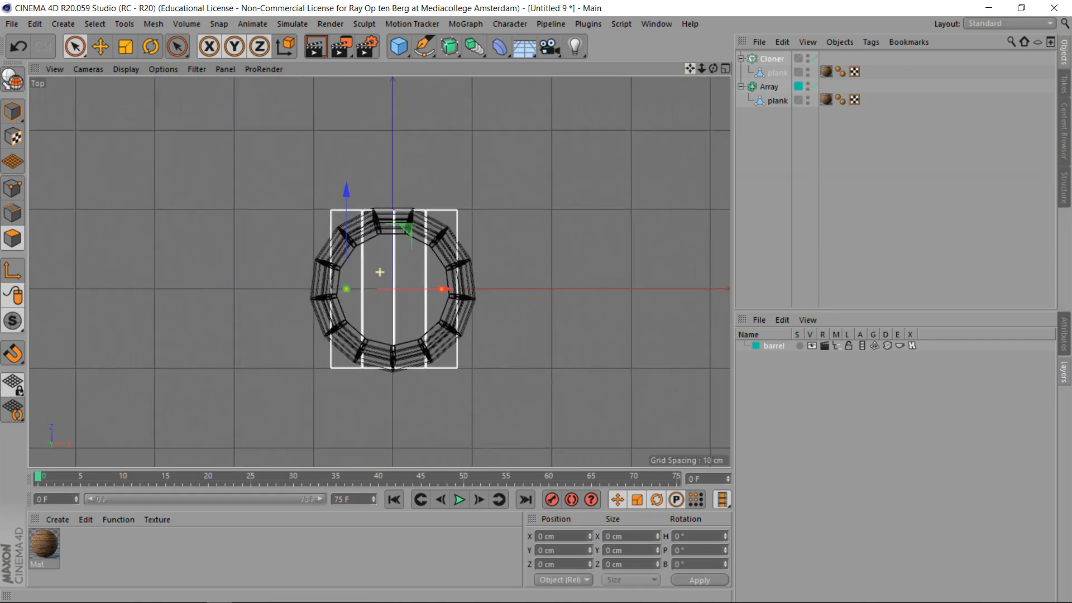
drag(692, 69, 756, 68)
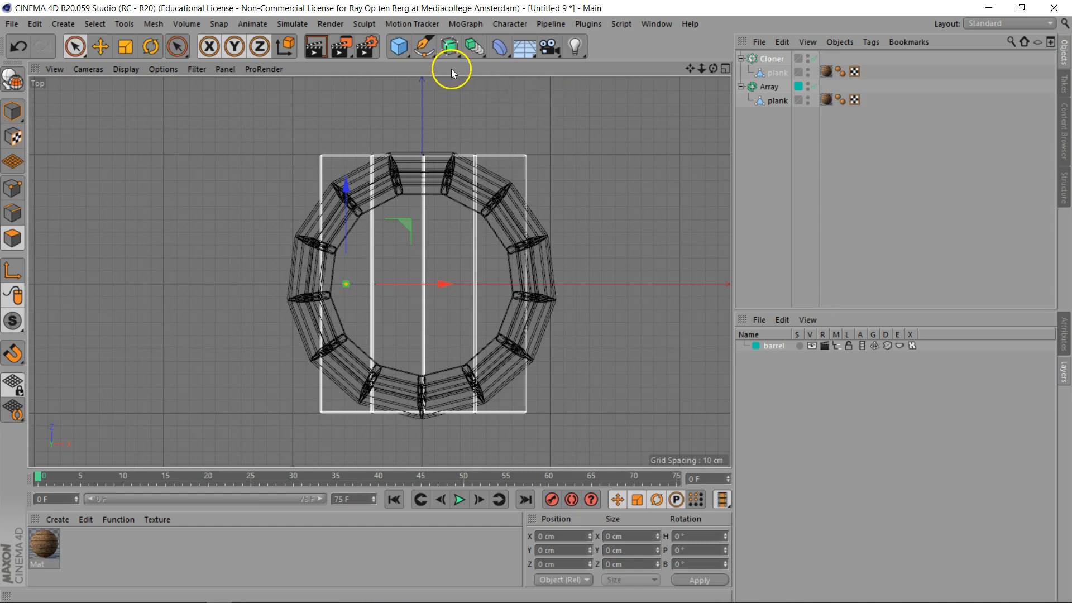
click(399, 46)
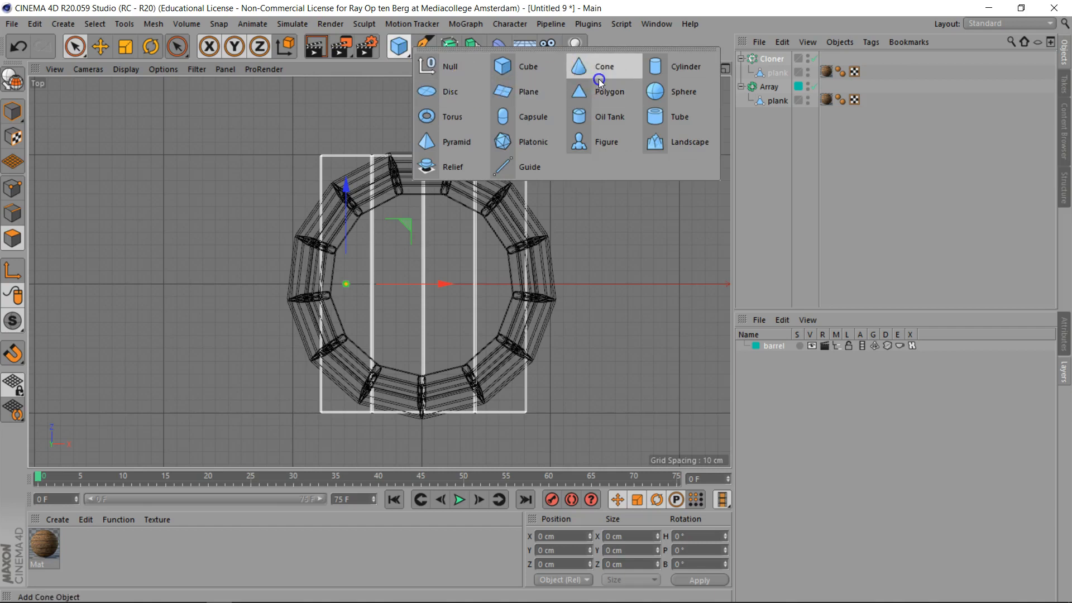
click(686, 68)
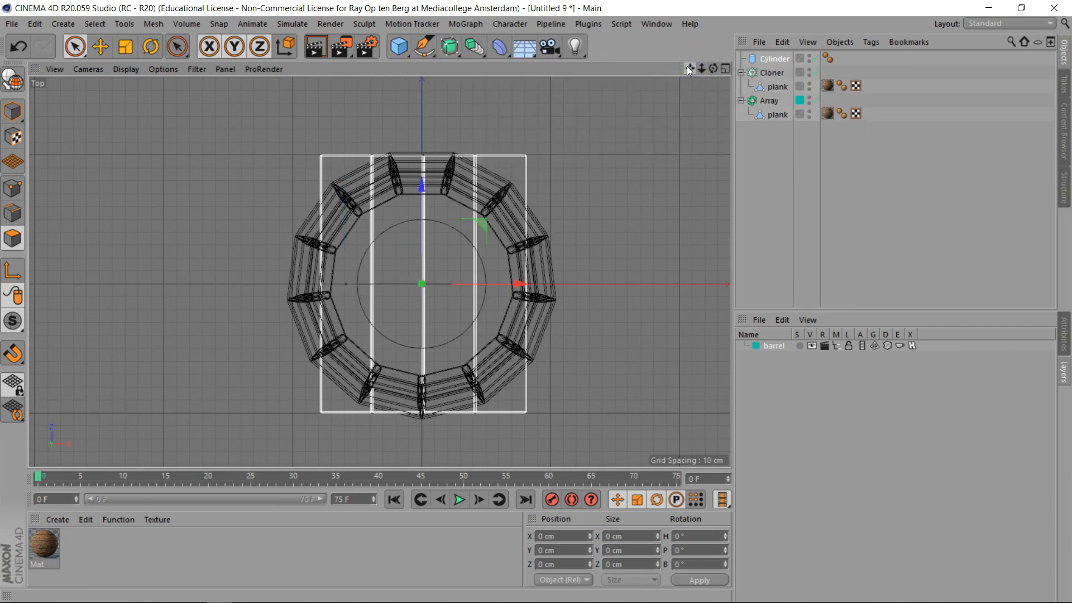
key(t)
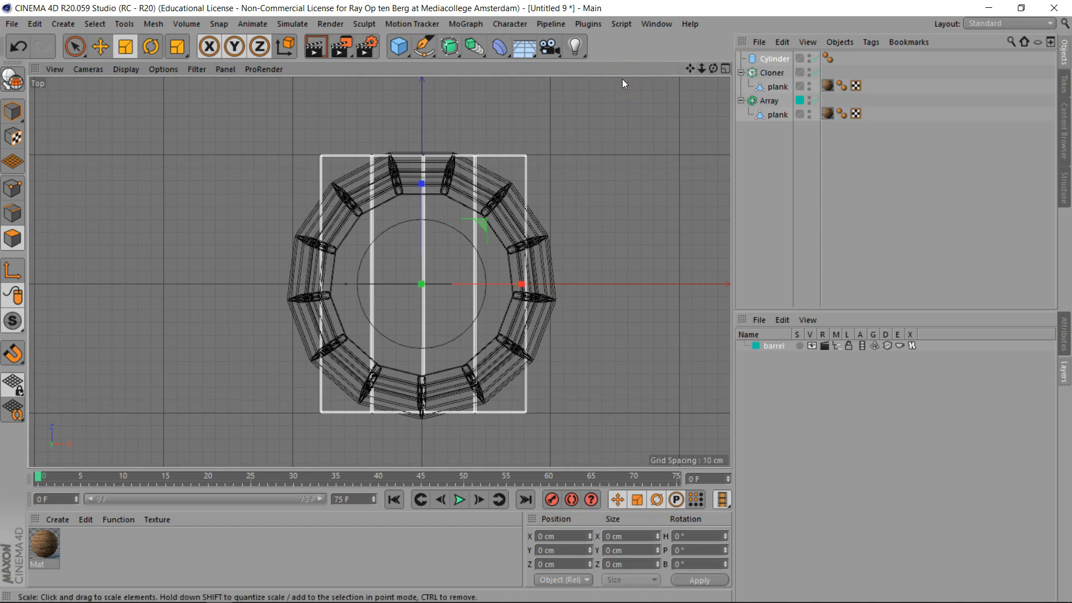
drag(581, 200, 536, 301)
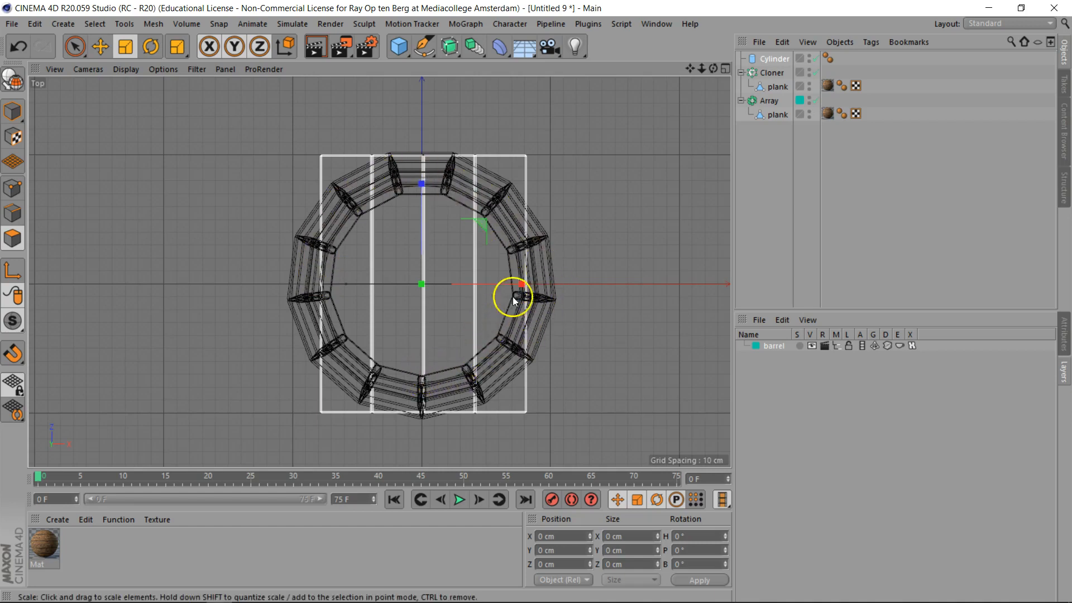
- Set the cylinder's rotation segments to 13
click(765, 102)
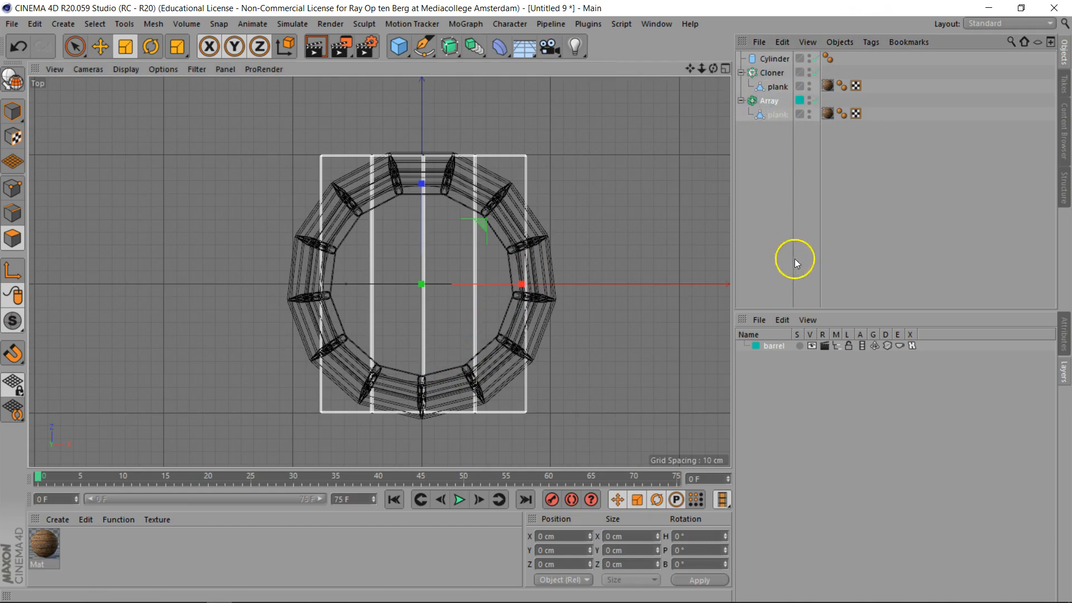
click(1063, 334)
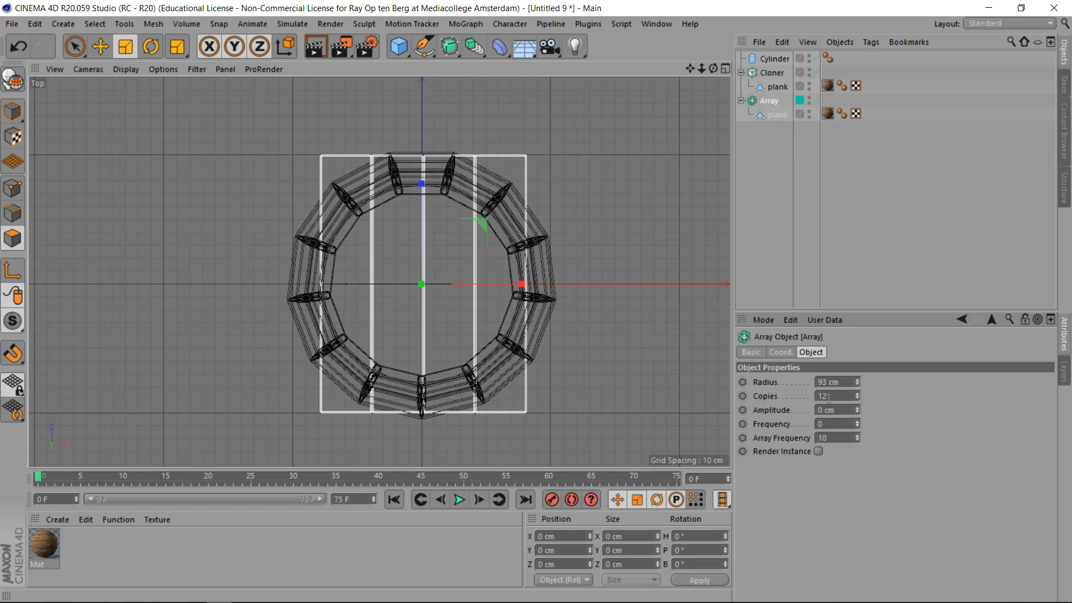
click(775, 59)
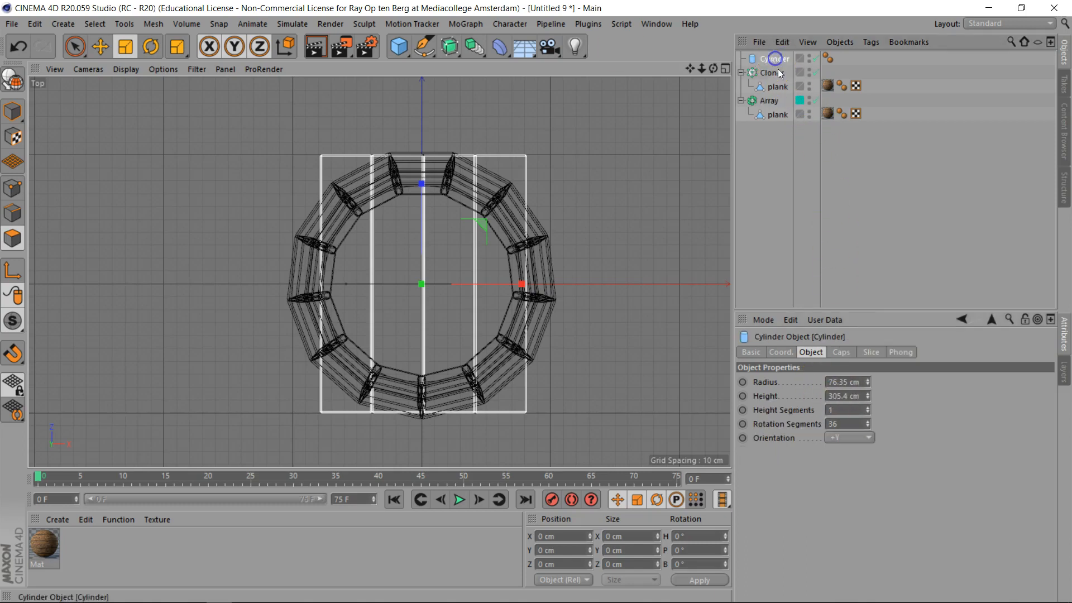
click(810, 352)
click(849, 423)
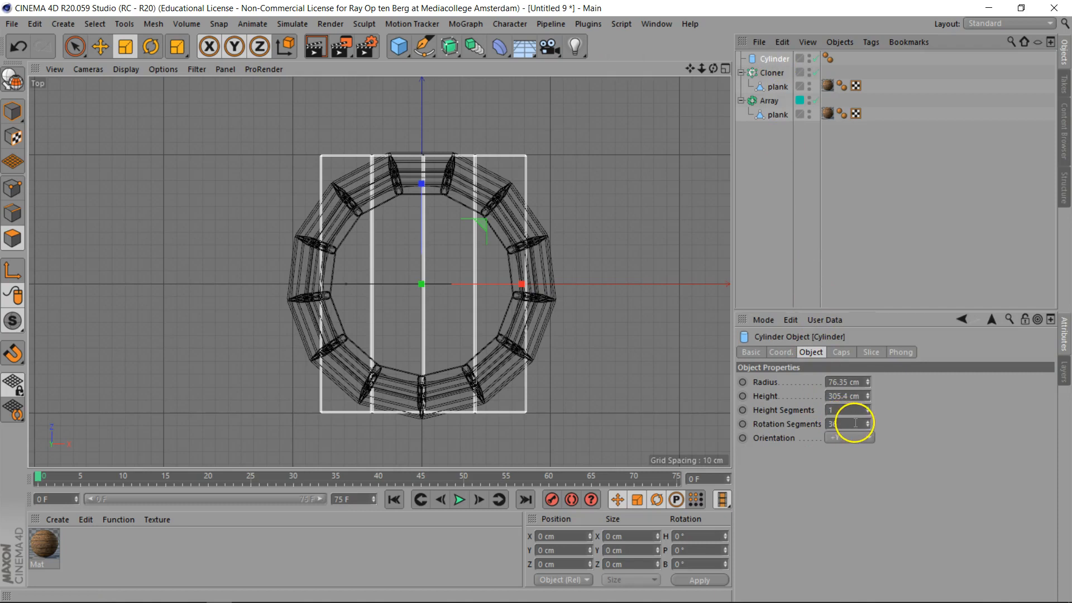
text(13)
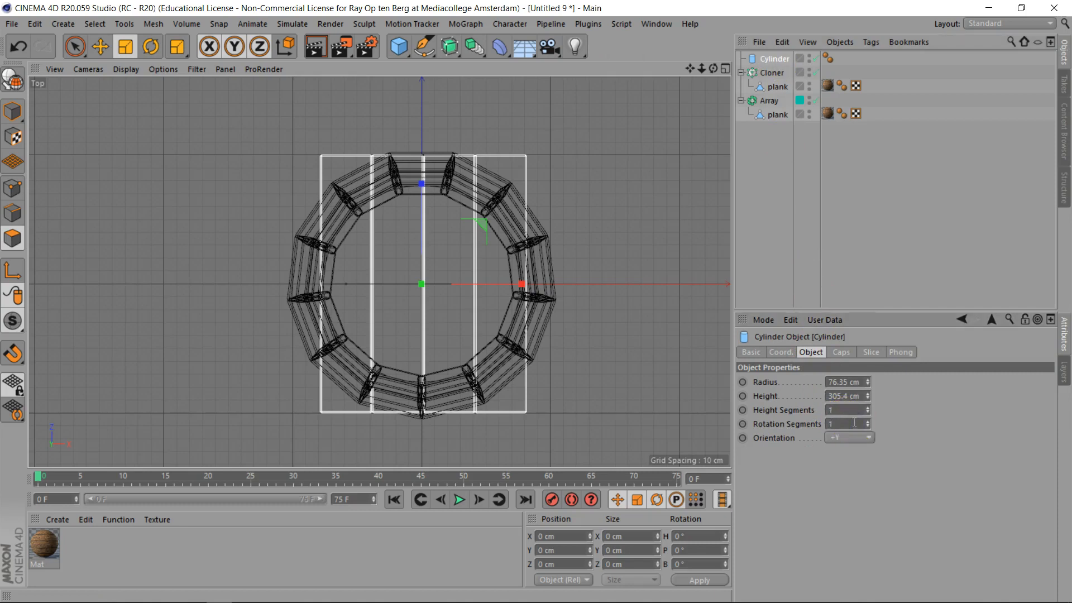
click(876, 431)
- In perspective view, rotate the cylinder slightly about its vertical axis
key(F1)
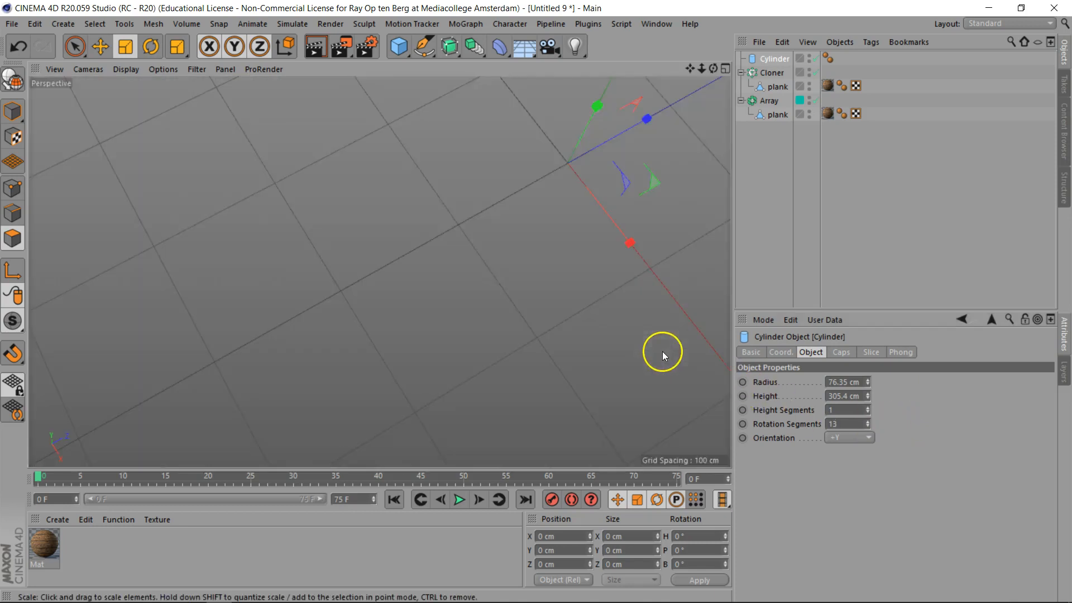
drag(691, 71, 534, 237)
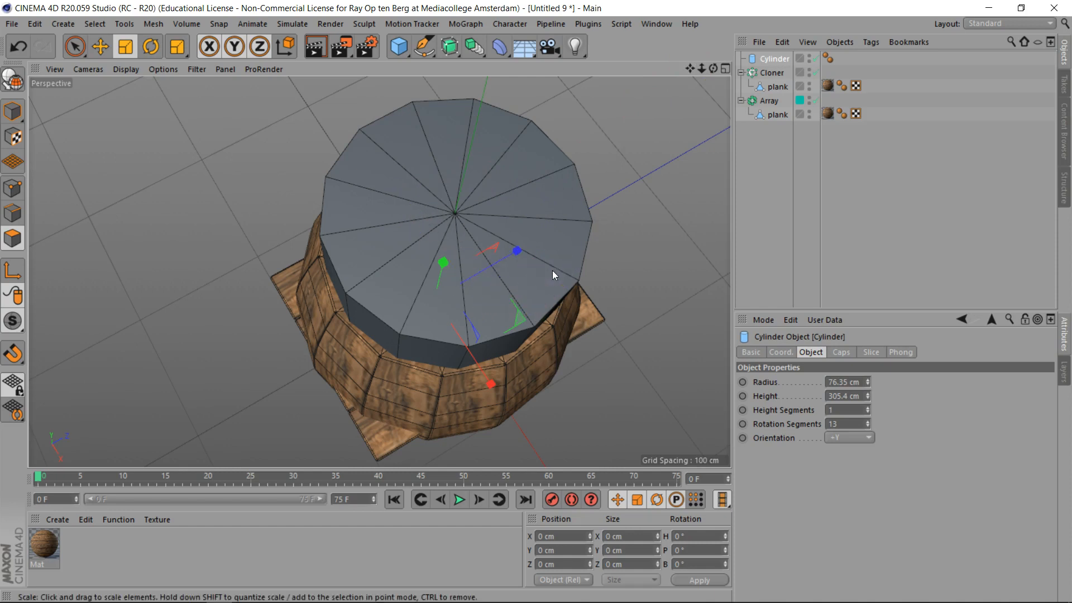
key(r)
drag(480, 333, 448, 336)
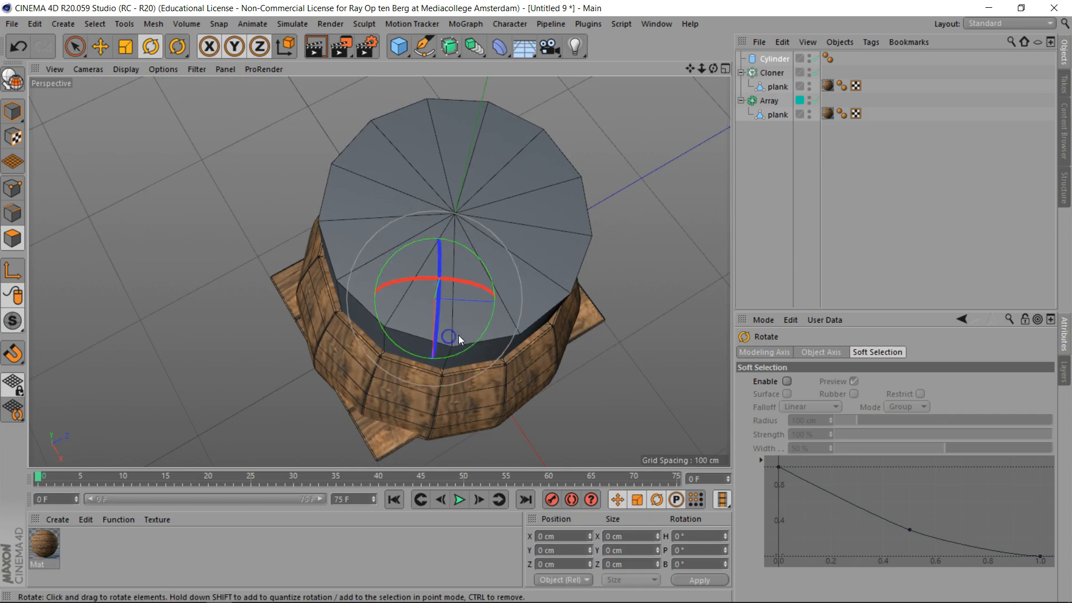
- Make the Cloner editable and merge its four plank copies into one object with Connect Objects + Delete
click(773, 73)
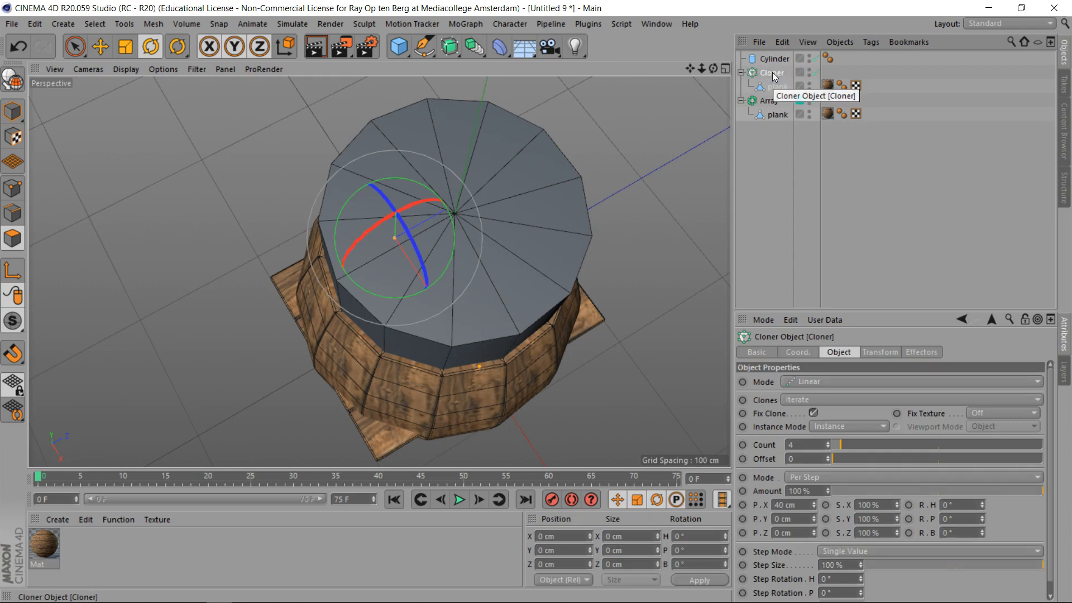
key(c)
click(741, 72)
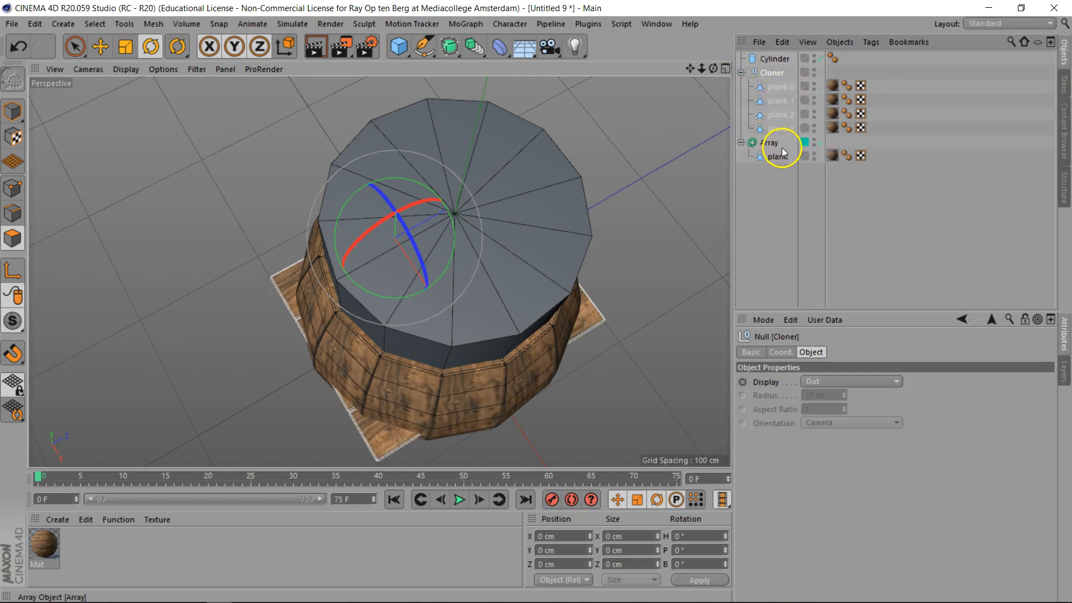
click(783, 87)
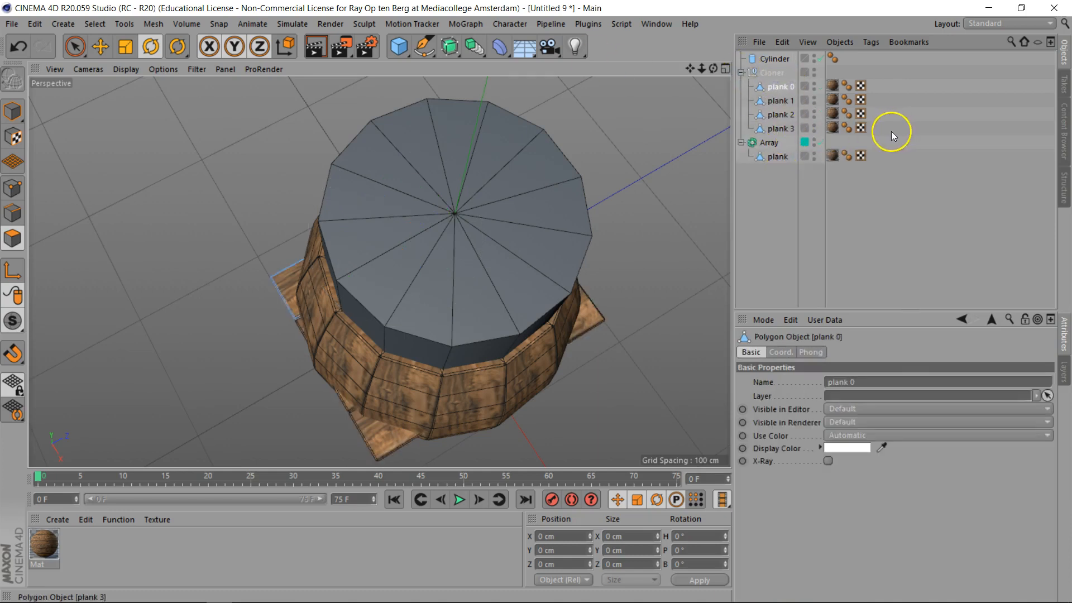
drag(891, 132, 751, 82)
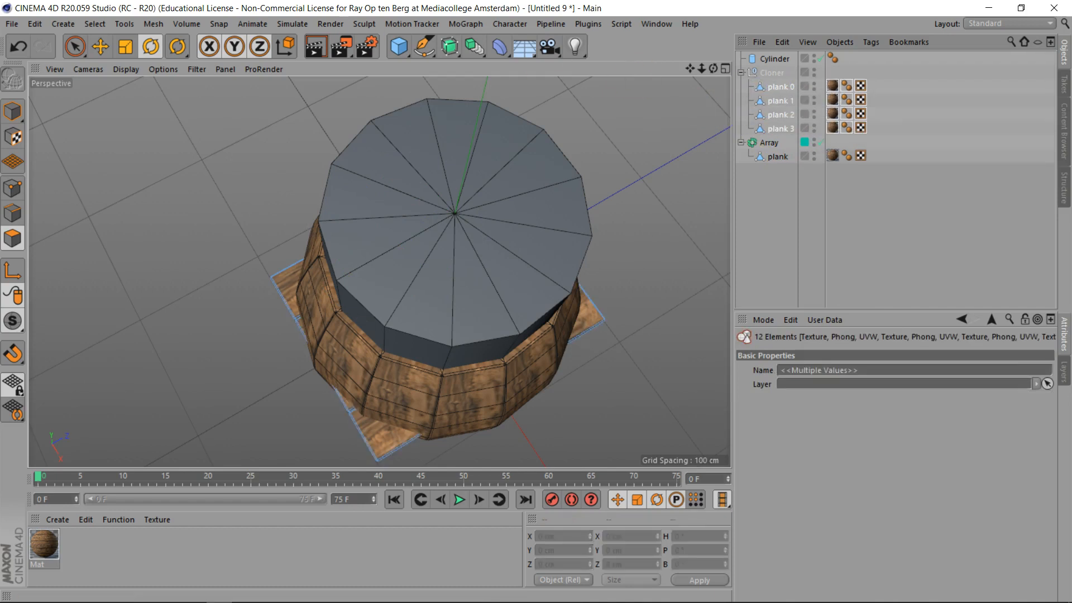
click(153, 23)
mouse_move(175, 45)
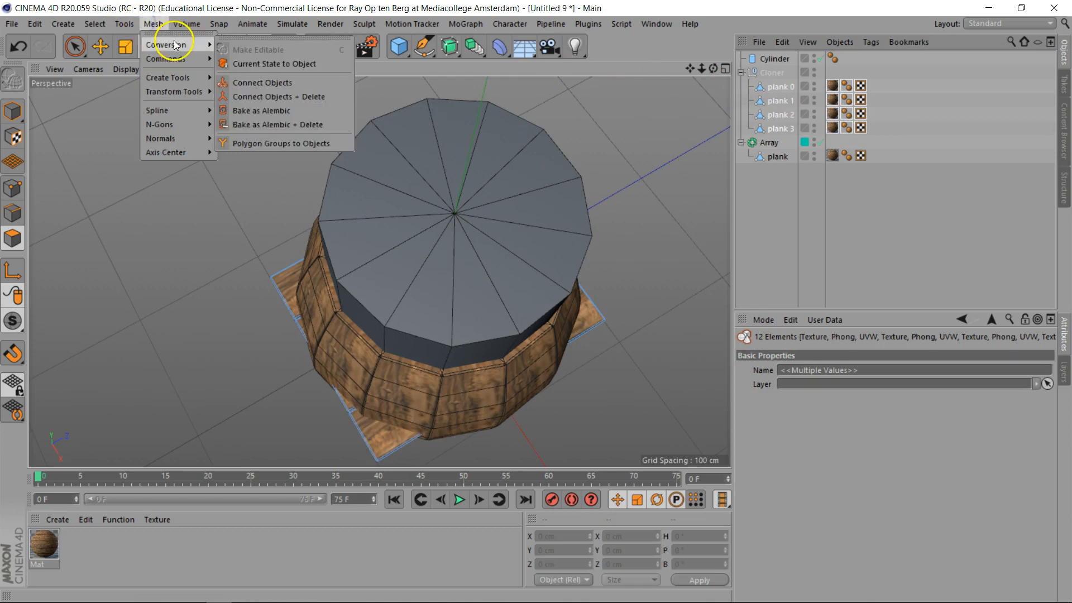
click(251, 97)
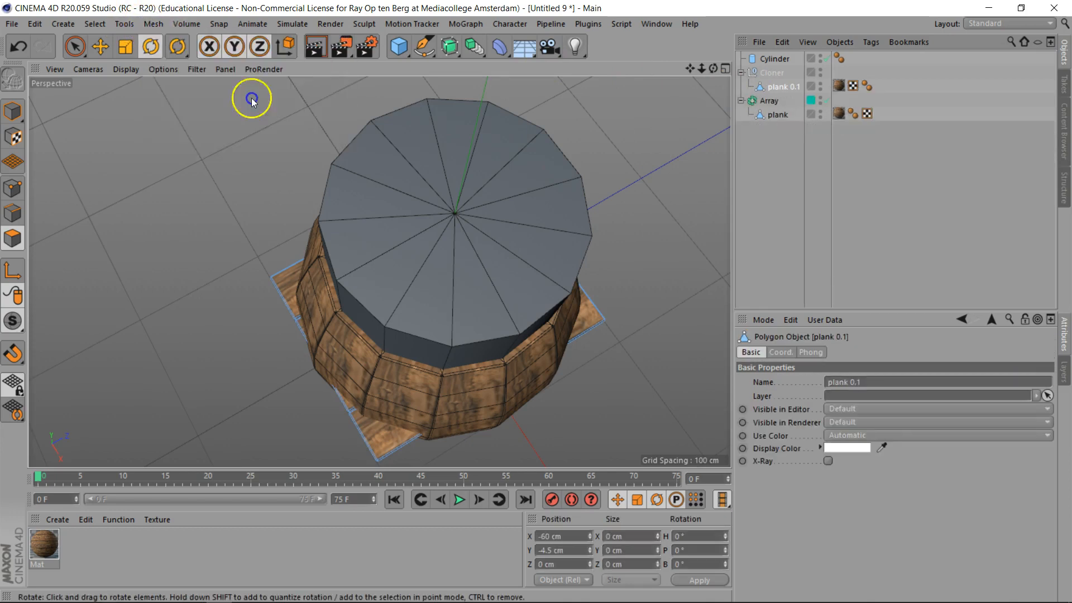
- Move the merged plank object out of the Cloner and delete the empty Cloner null
drag(779, 89, 777, 136)
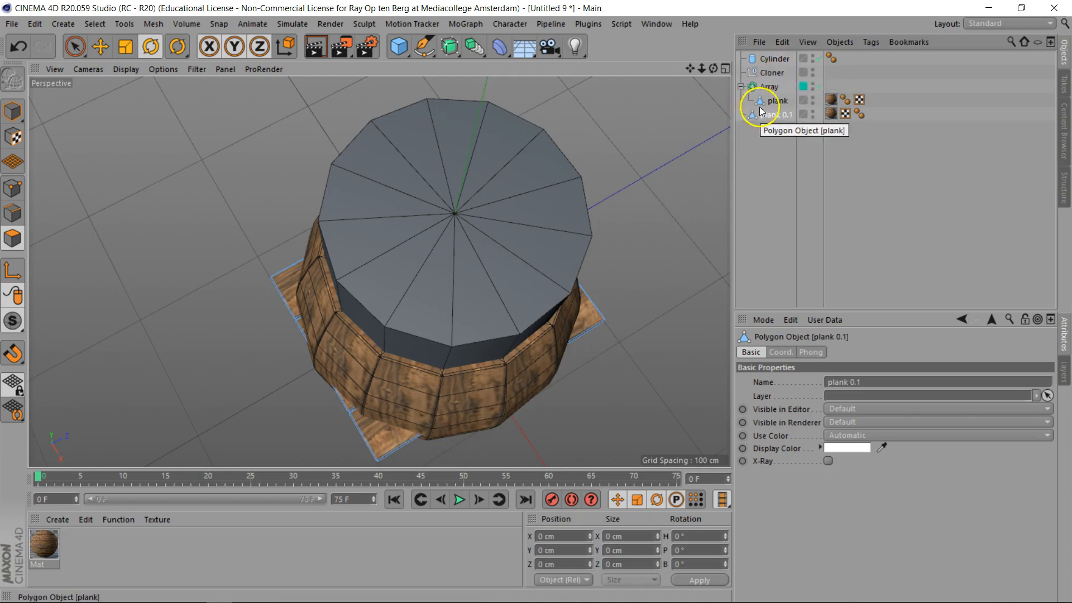
click(765, 73)
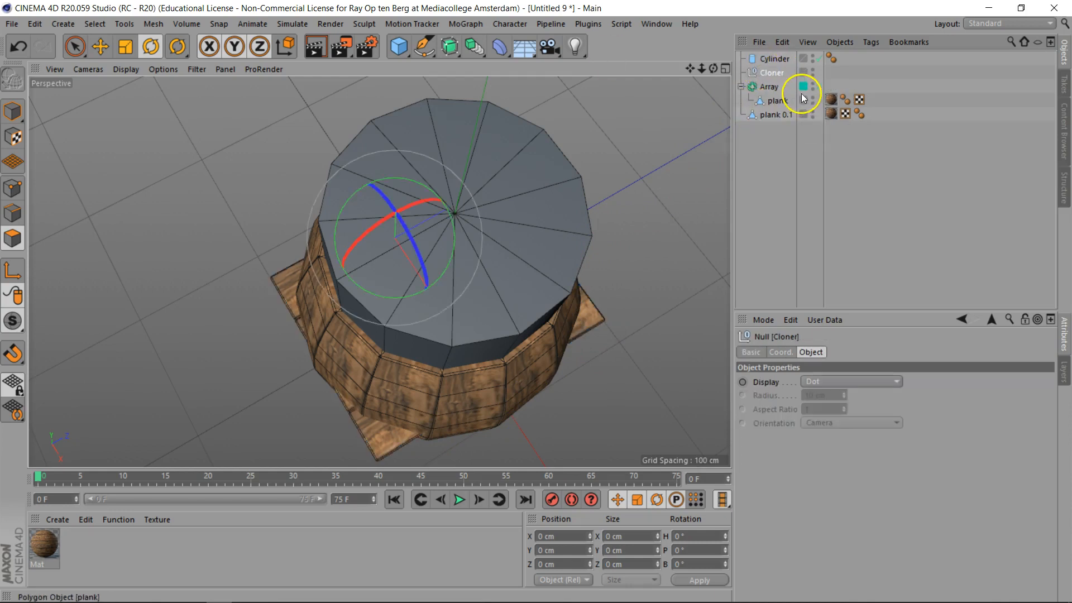
key(Delete)
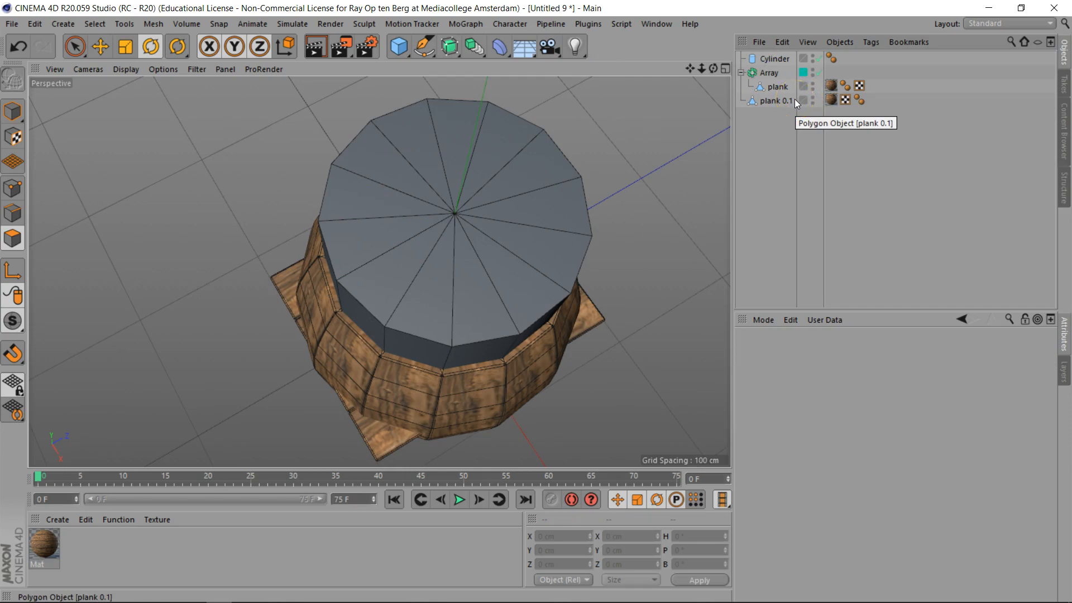
- Add a Boole object and set its Boolean type to A intersect B
click(477, 47)
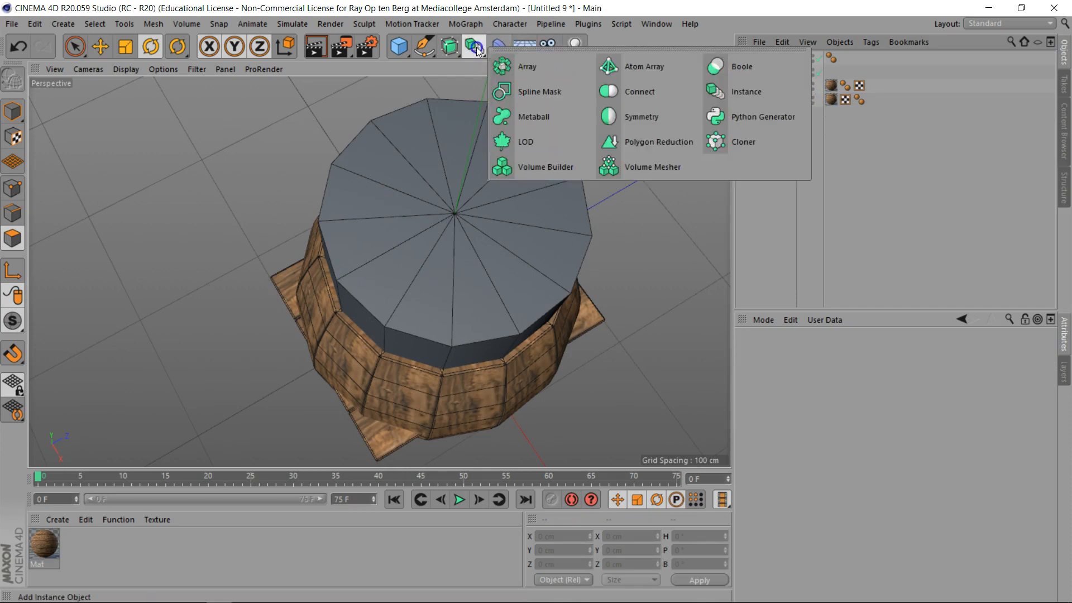
click(719, 68)
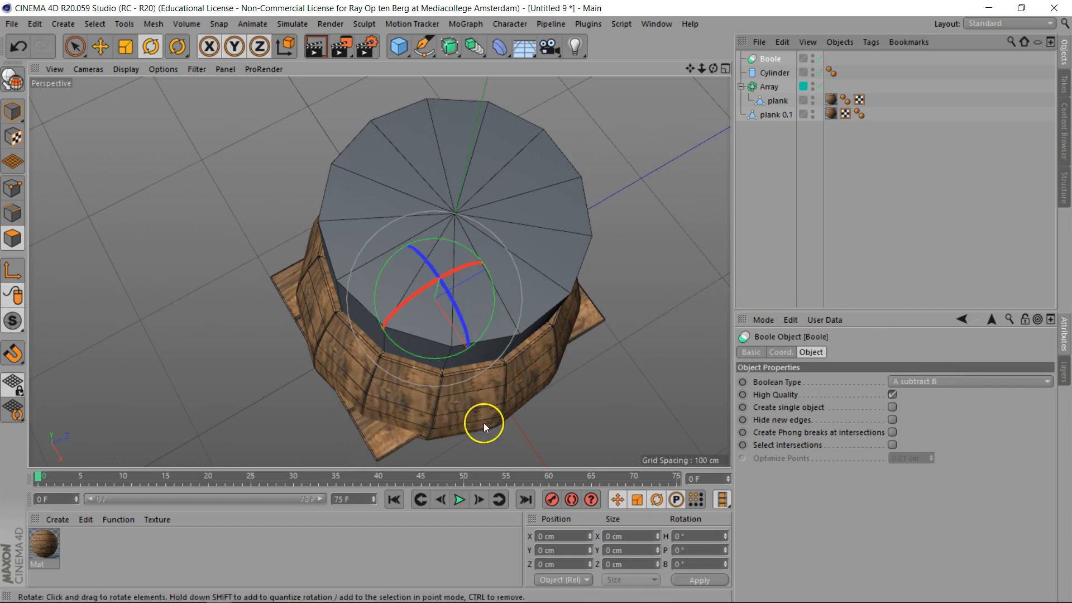
click(946, 379)
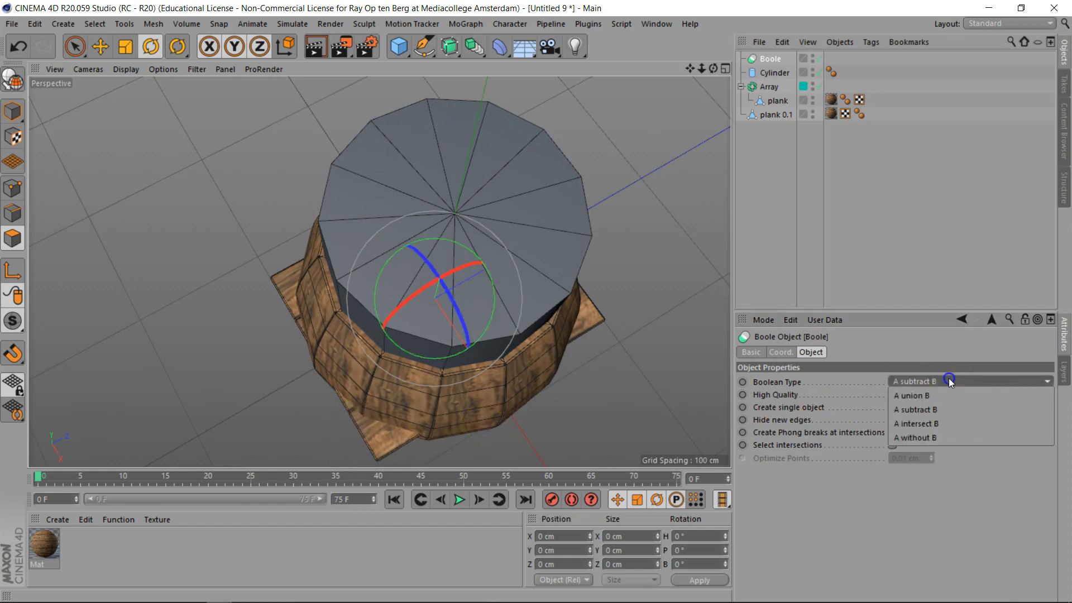
click(945, 423)
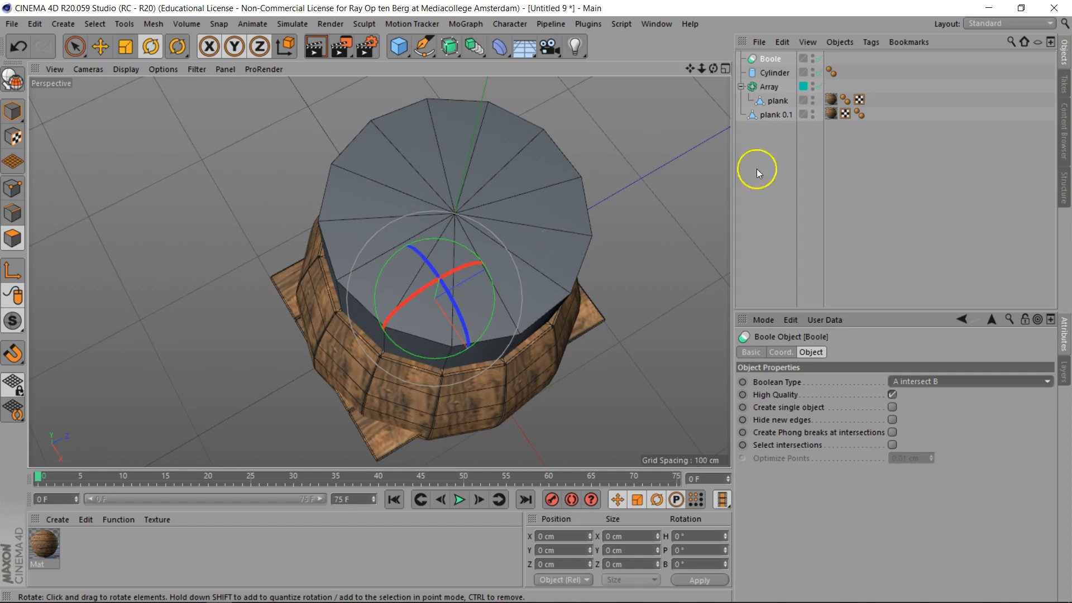
- Place the cylinder and the merged plank object inside the Boole, with the plank first
drag(779, 74, 780, 59)
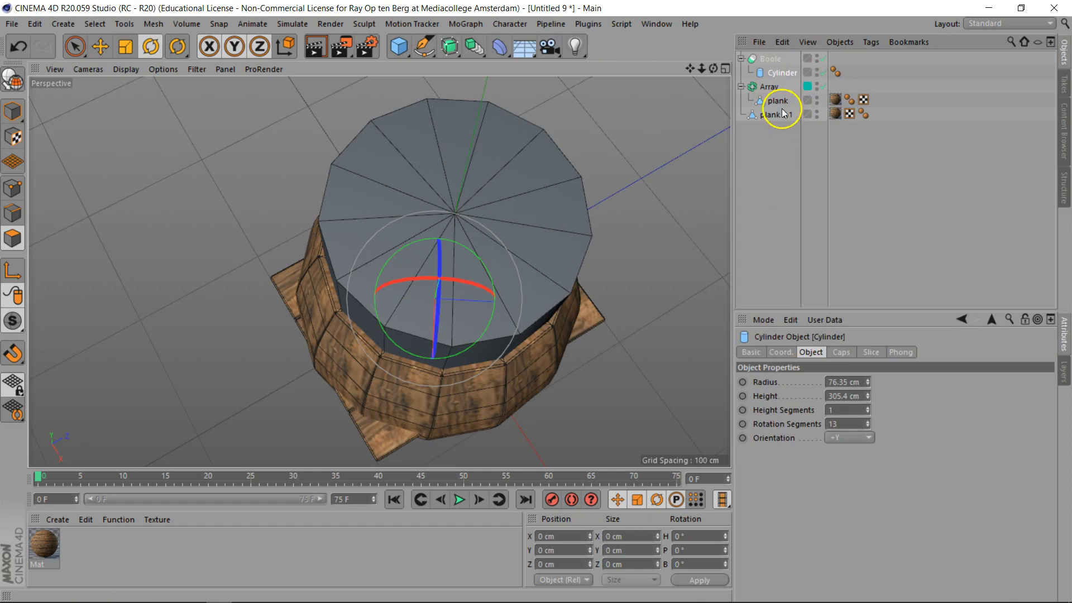
click(769, 58)
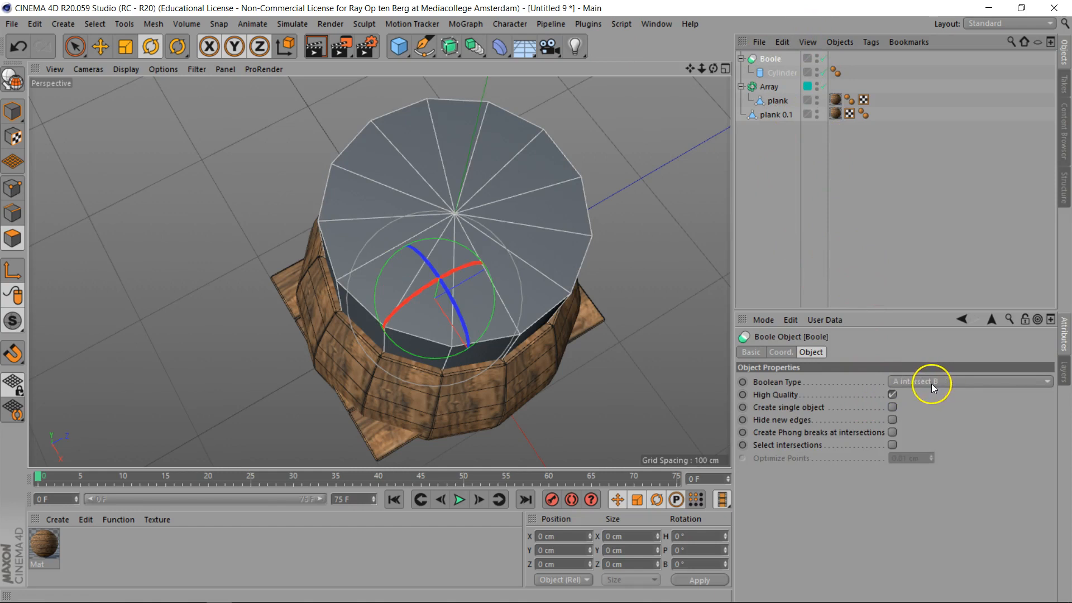
drag(775, 115, 781, 63)
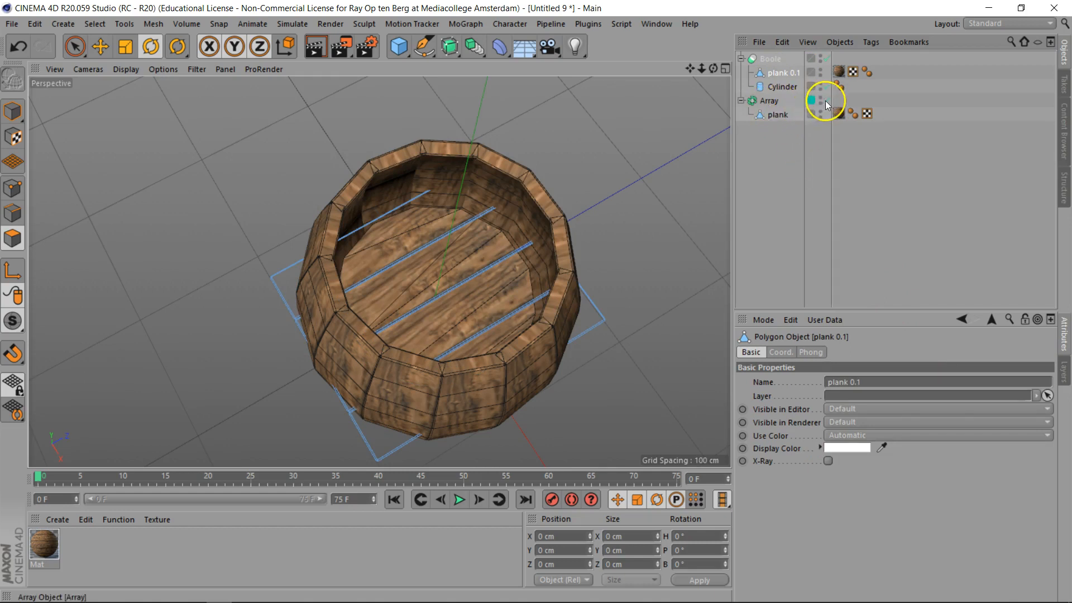
- Hide the barrel layer to show the lid alone and select the Boole
click(1064, 374)
click(812, 346)
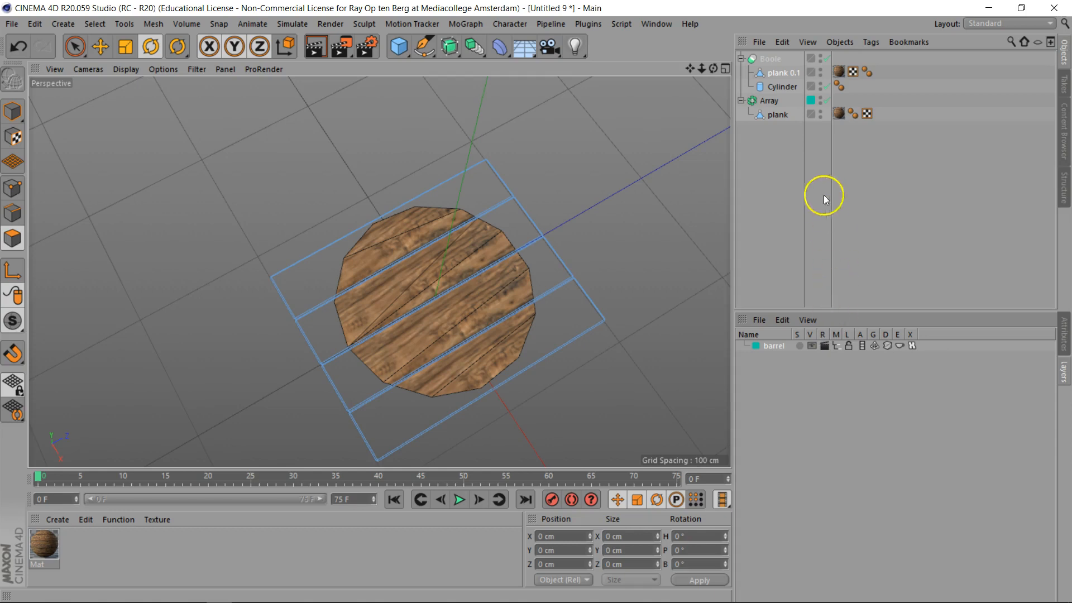
click(771, 61)
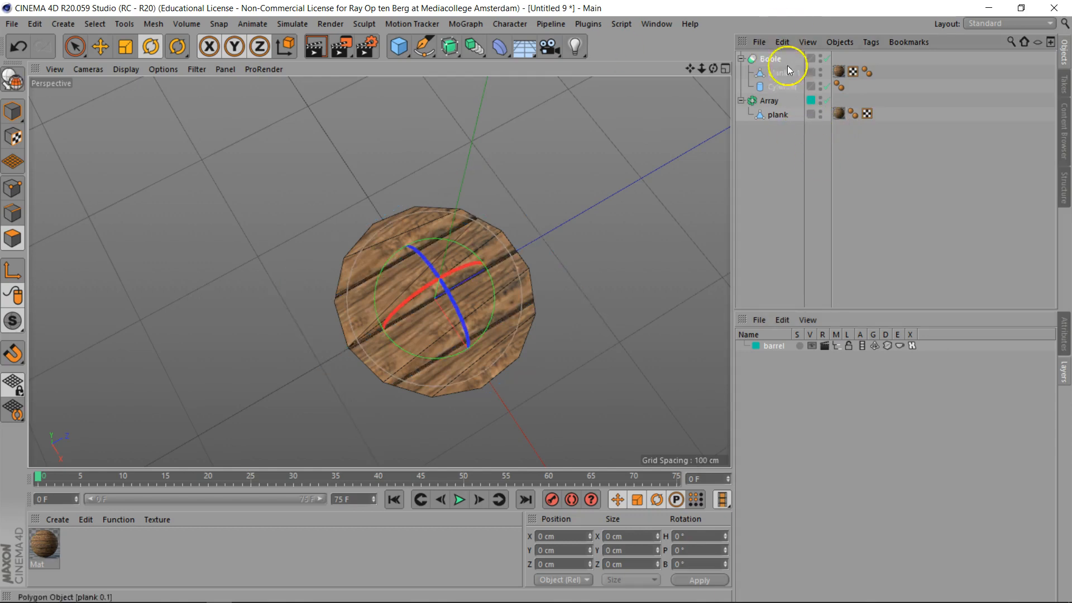
- Enable Create single object on the Boole and convert the Boole into an editable object
click(1061, 335)
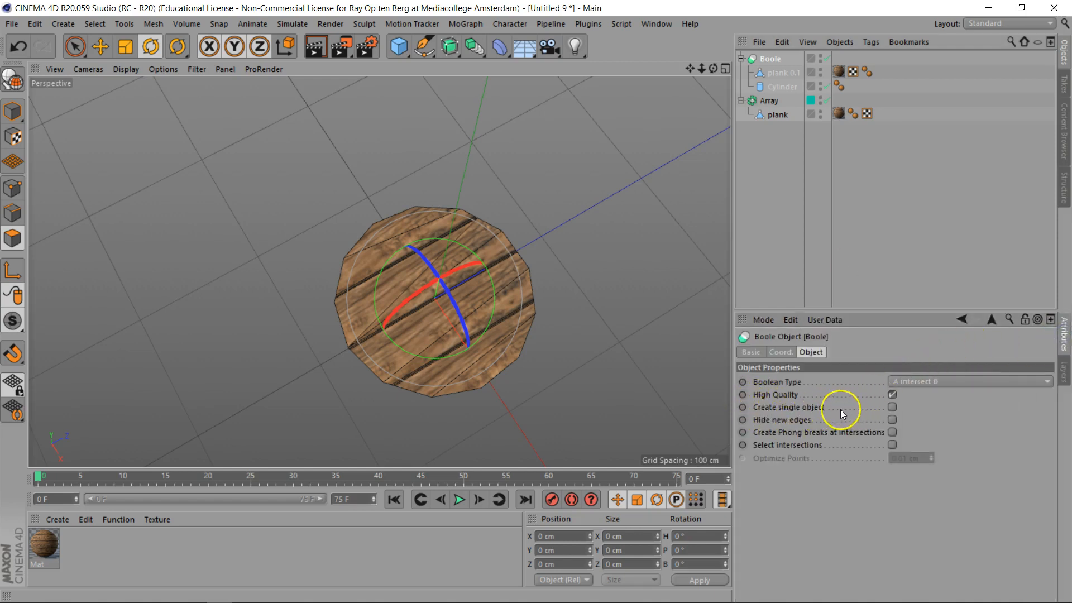
click(893, 406)
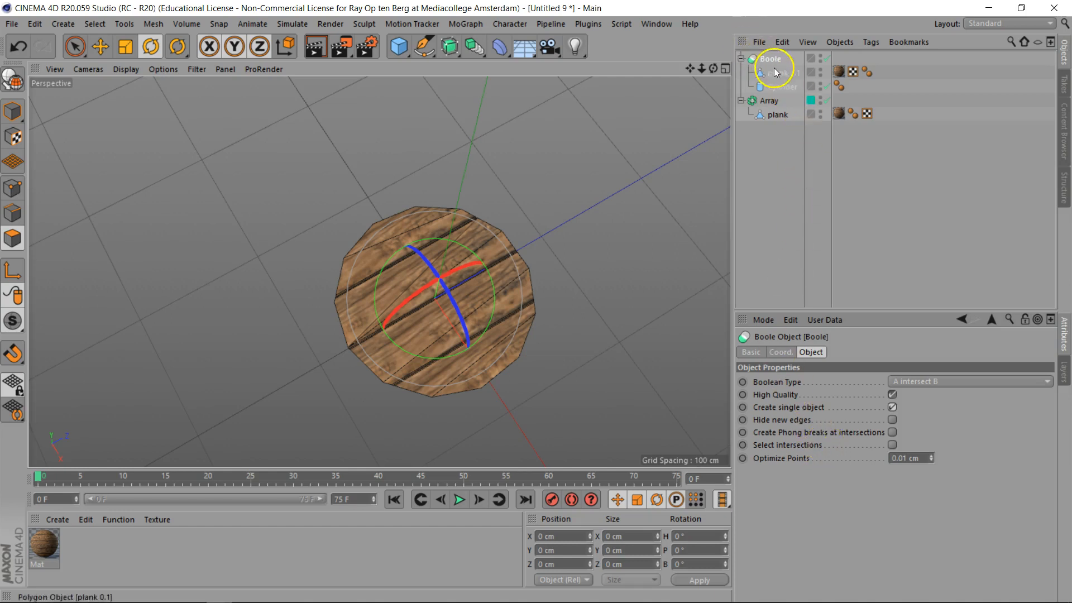
key(c)
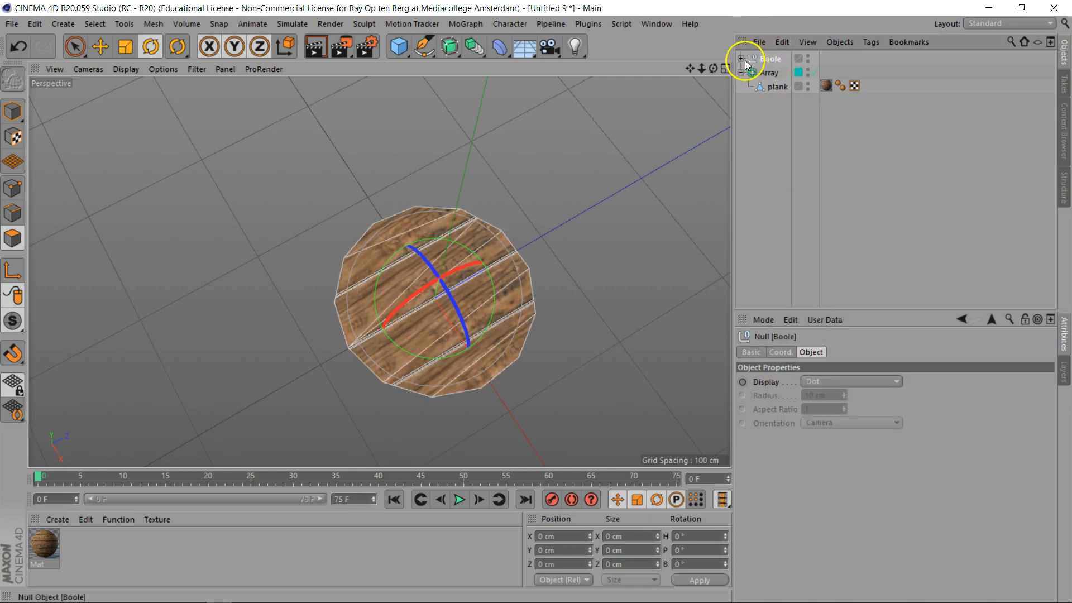
- Move the merged lid object out of the Boole null and delete the empty null
click(741, 59)
drag(779, 72, 789, 116)
click(765, 58)
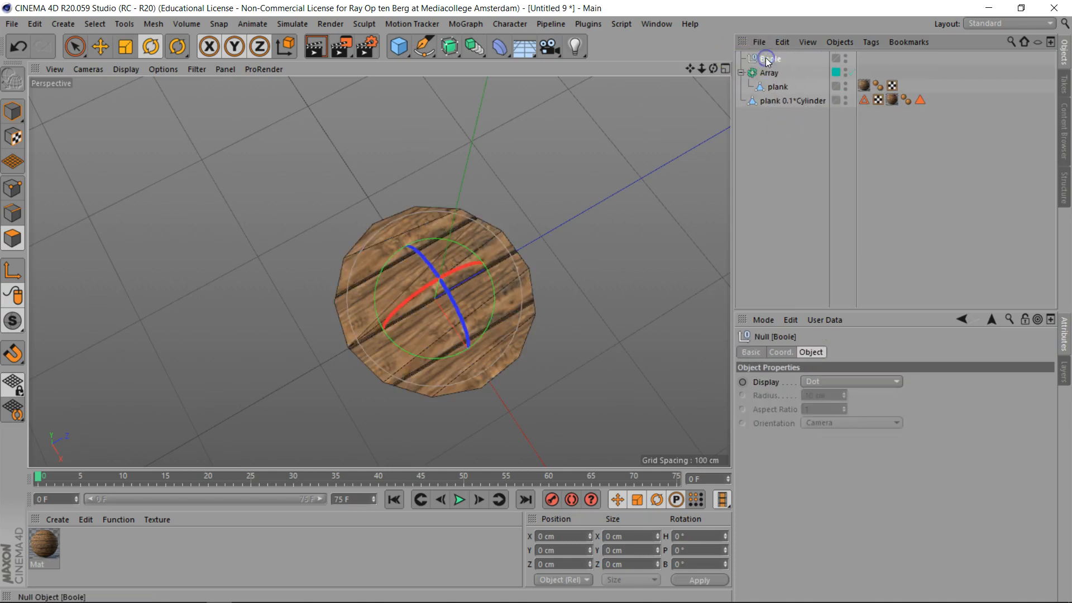
key(Delete)
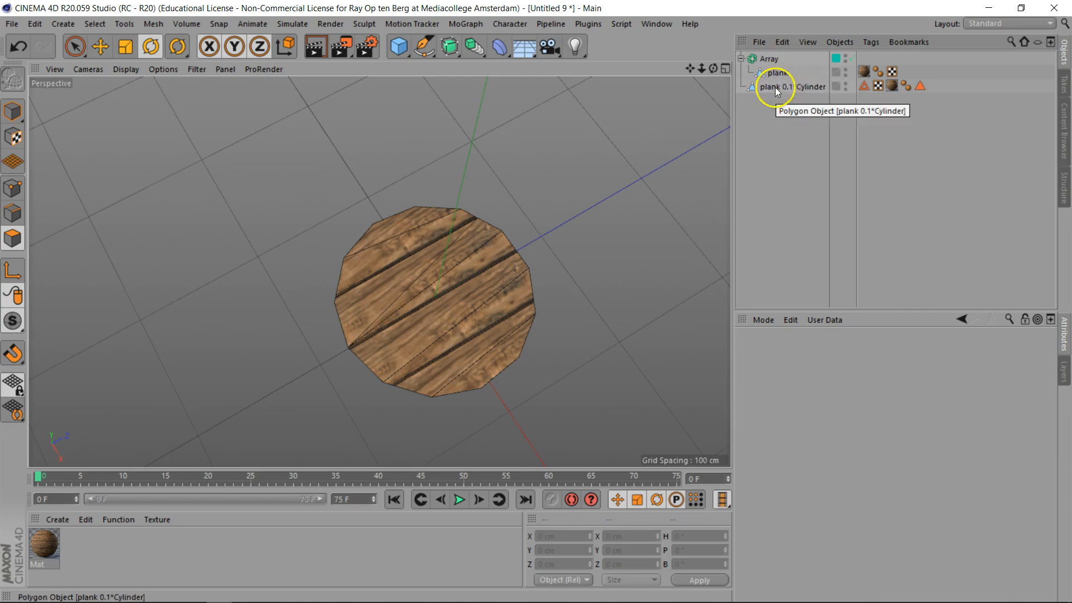
- Select the lid object and make the barrel layer visible again
click(776, 87)
scroll(430, 334, up, 5)
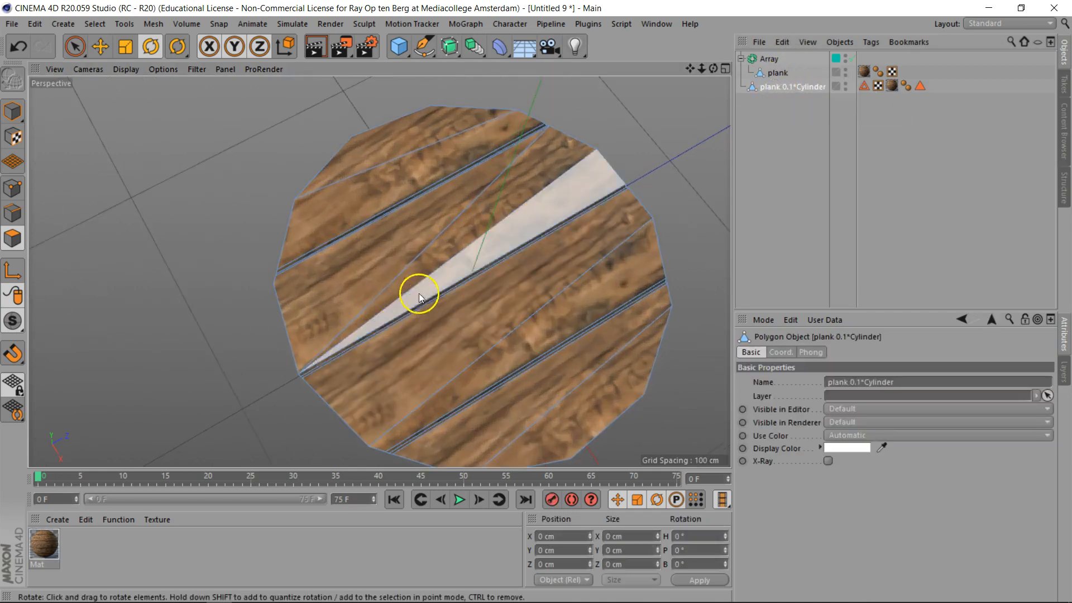
drag(420, 297, 845, 173)
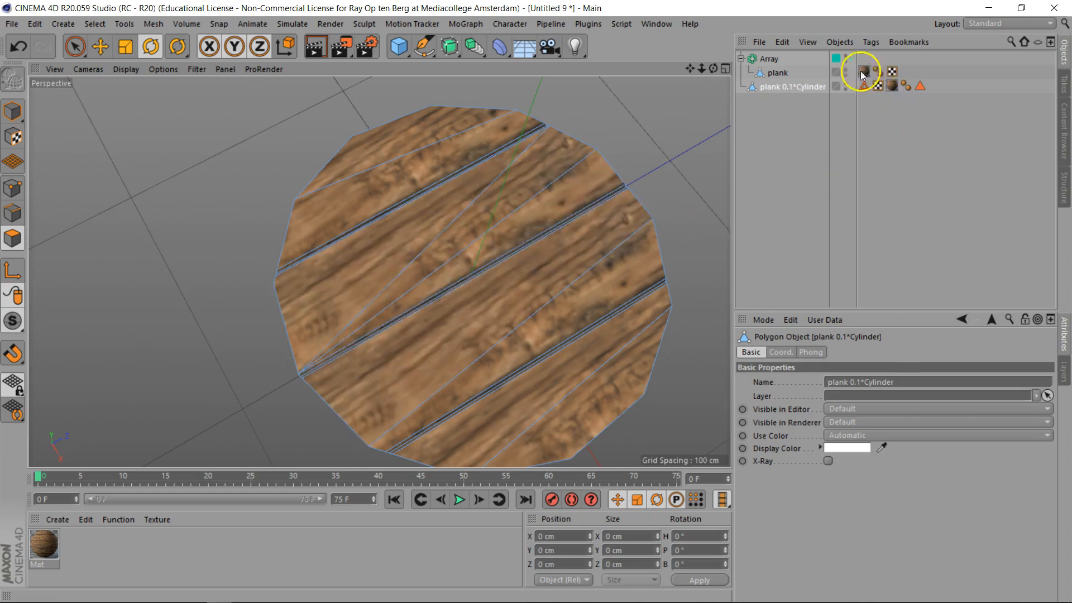
click(1062, 371)
click(812, 345)
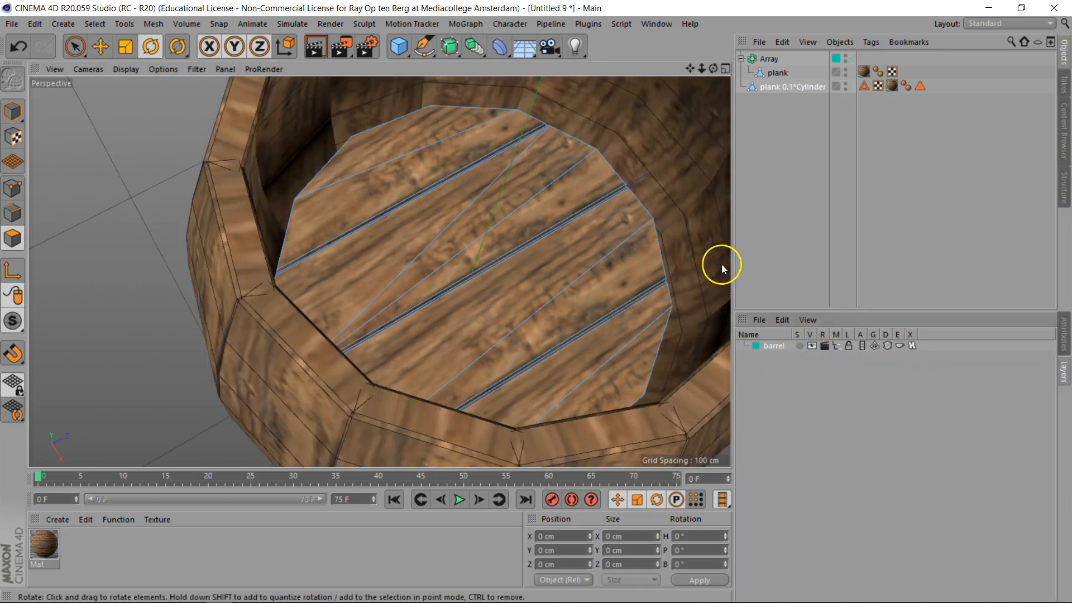
- Move the lid up to the top of the barrel in the front view, to about 88.76 cm in Y
key(F4)
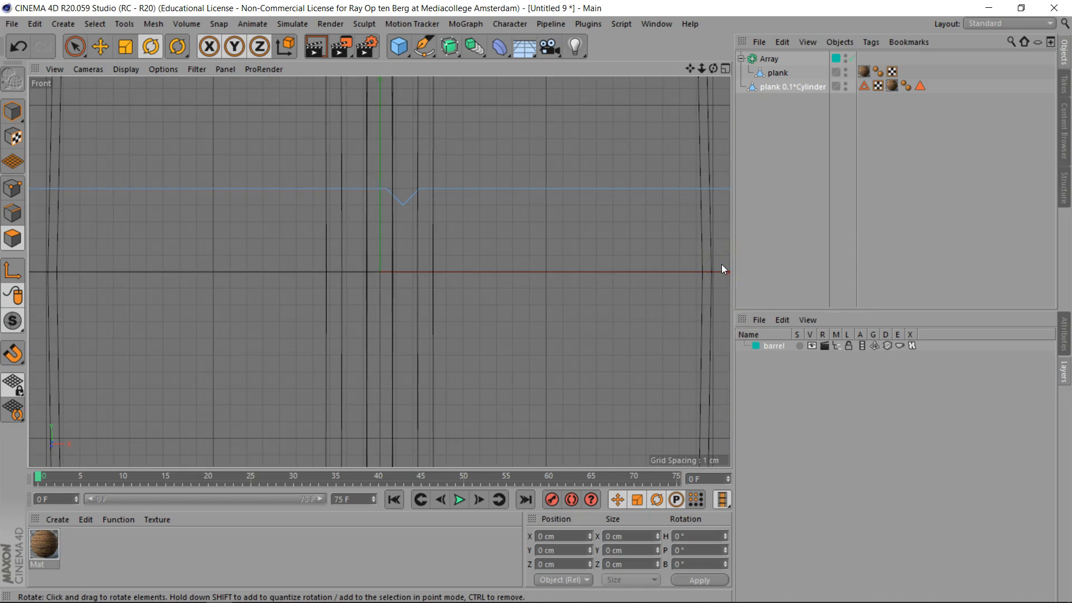
key(h)
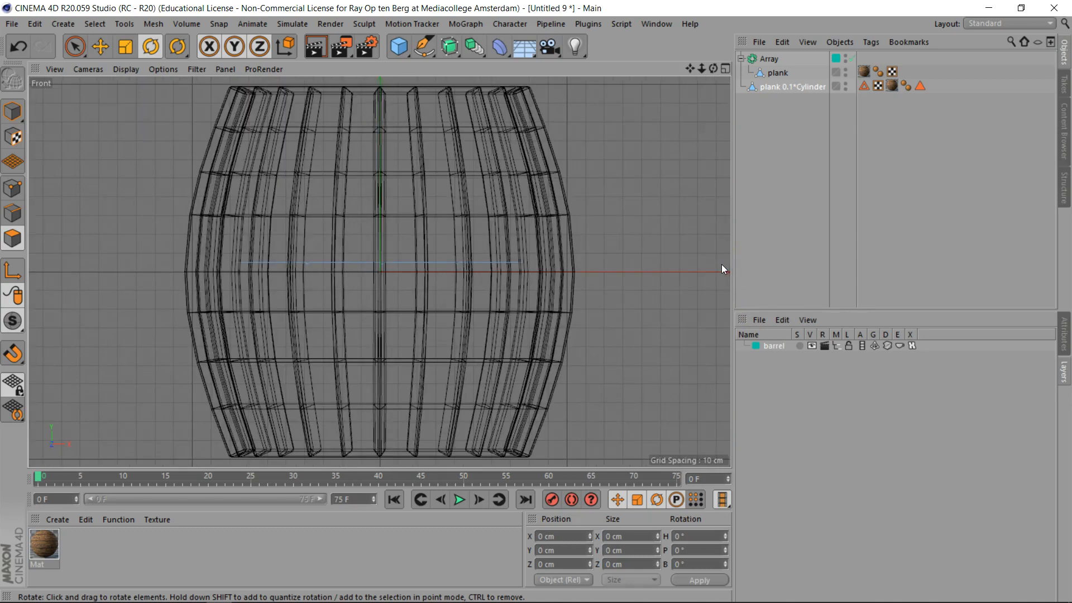
click(101, 46)
click(14, 112)
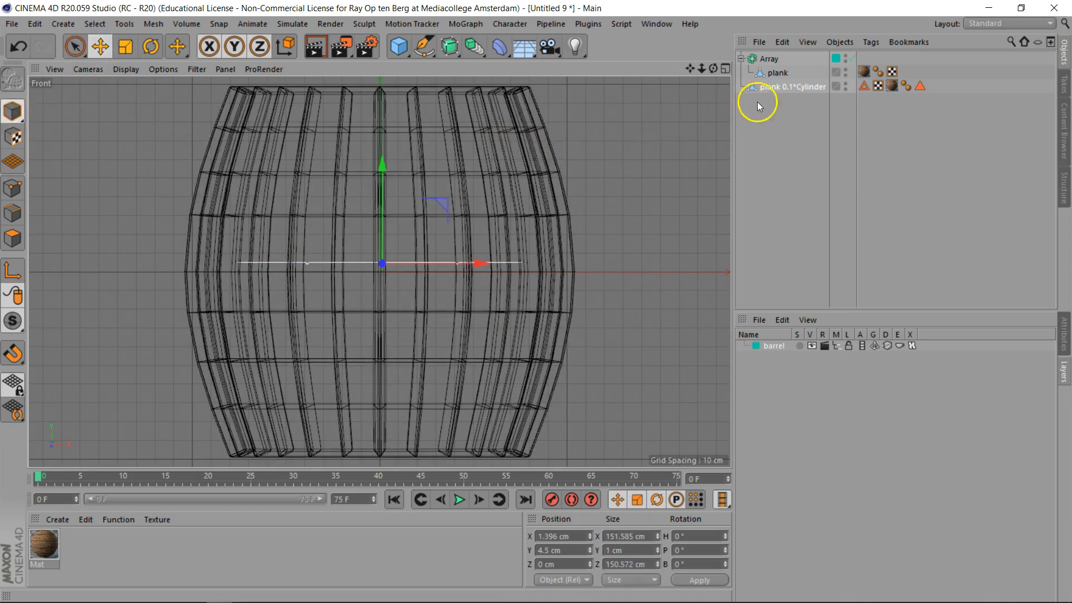
drag(383, 163, 383, 105)
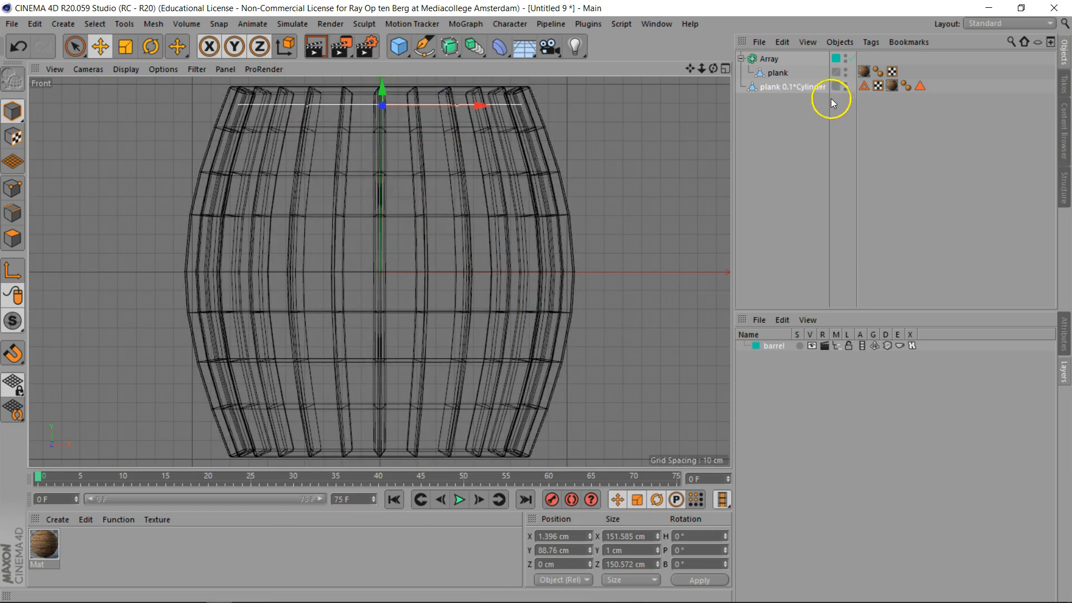
- Duplicate the lid and set the copy's Y scale to -1 to mirror it
ctrl+drag(792, 89, 793, 101)
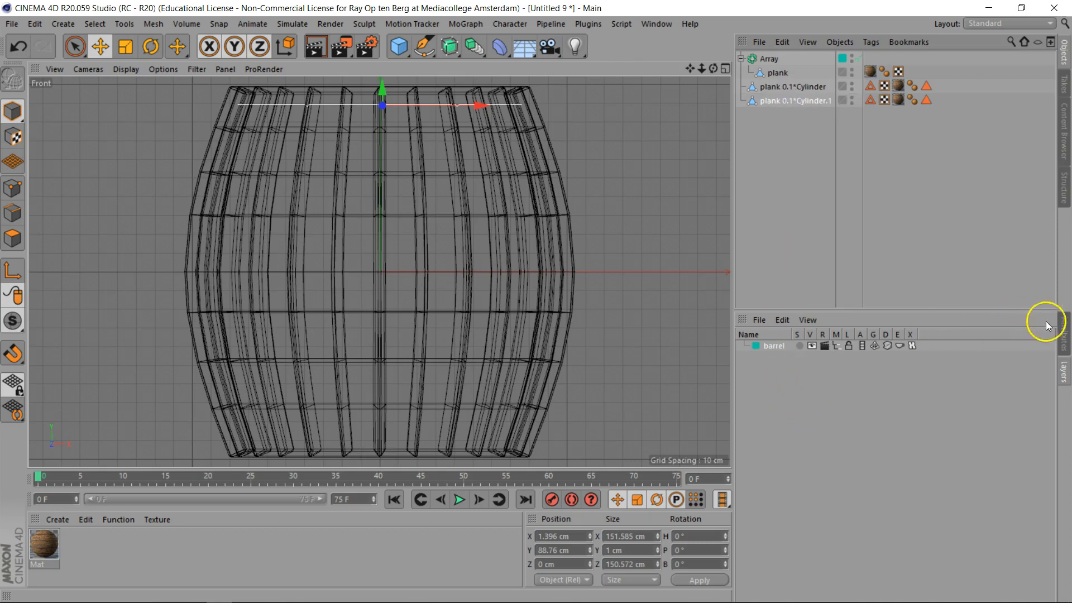
click(1063, 335)
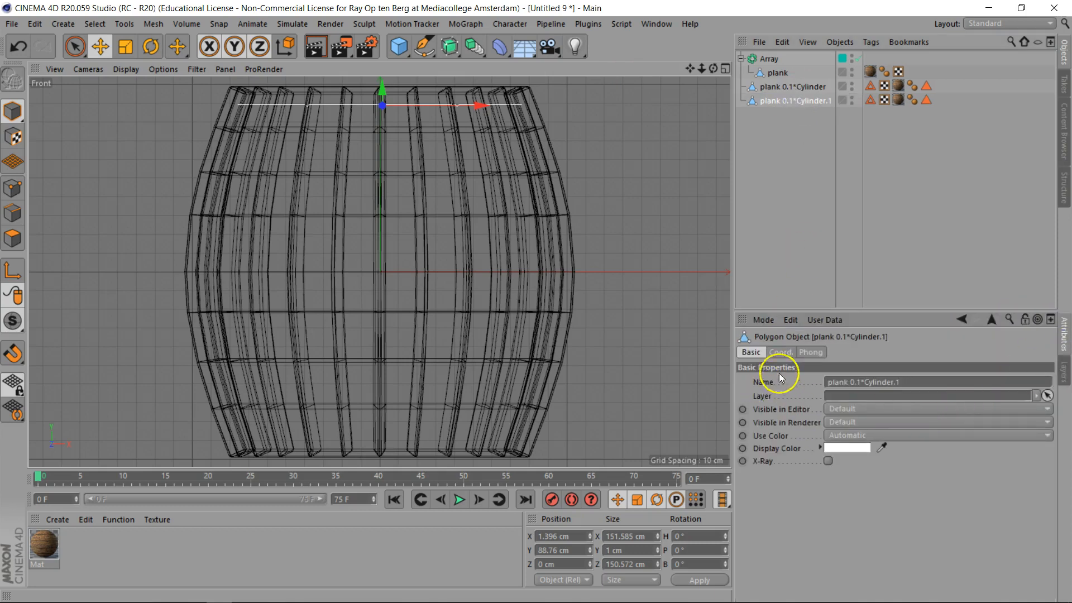
click(780, 352)
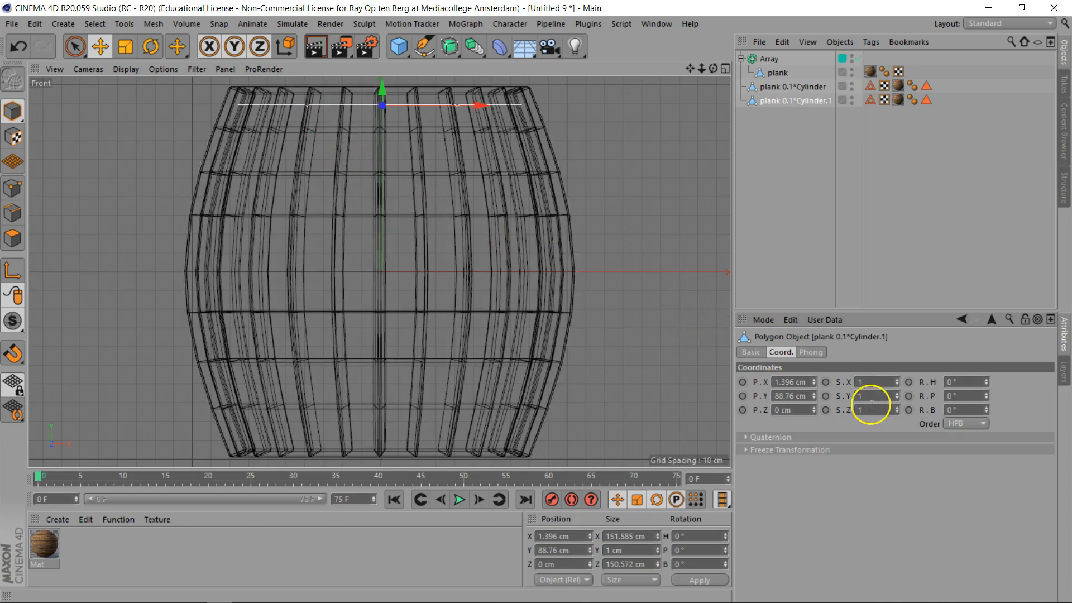
text(-)
key(Return)
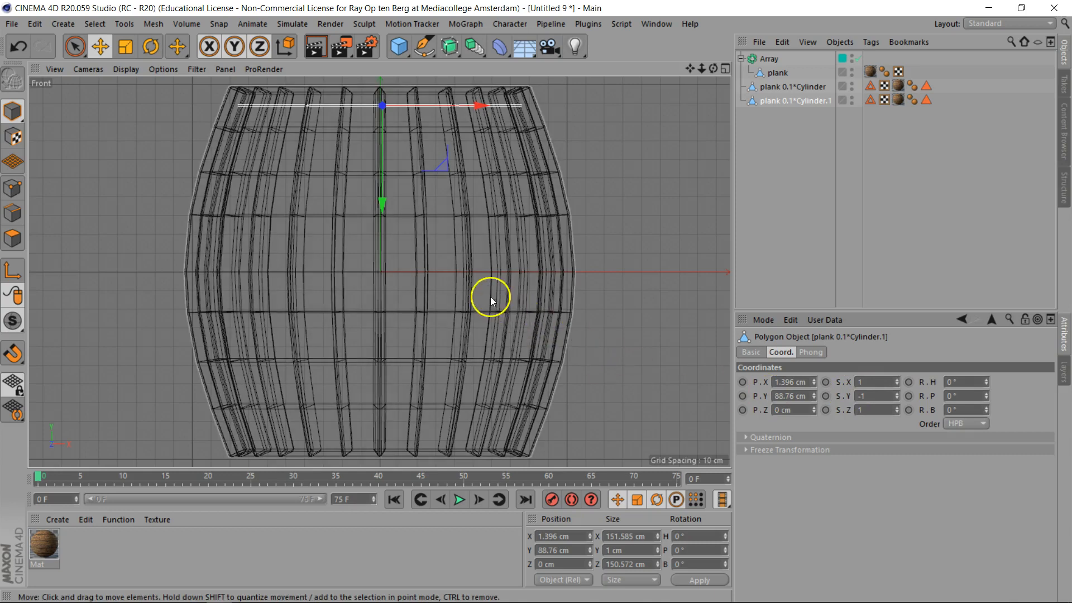
- Move the mirrored lid copy down to the barrel's bottom, to about -89 cm in Y
click(382, 202)
drag(383, 204, 535, 299)
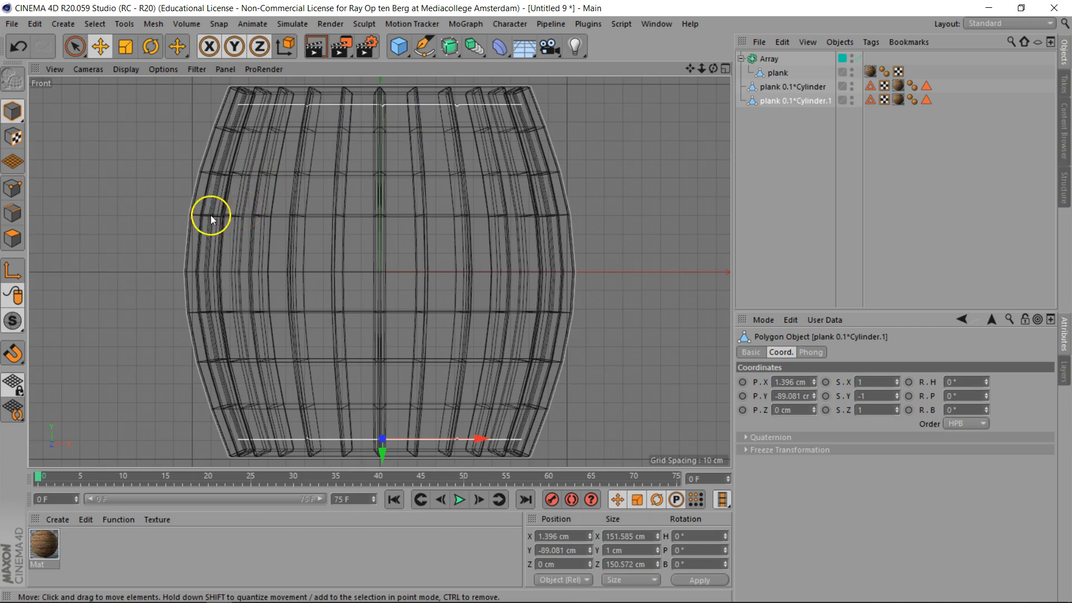
- Reset the copy's Y scale to 1 through the coordinate manager's Scale mode, keeping the flipped geometry
click(12, 272)
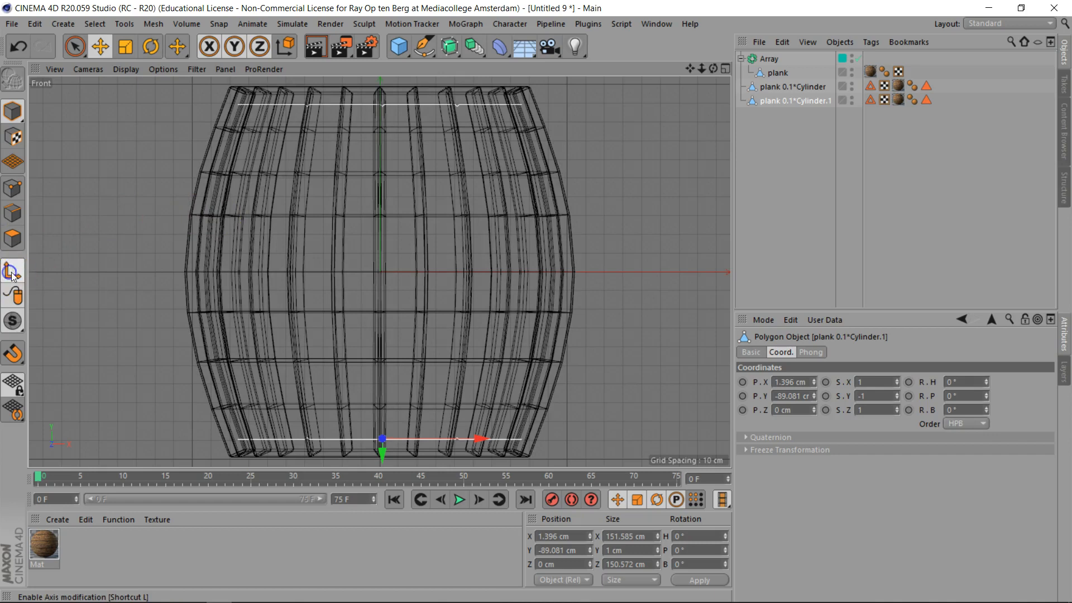
click(626, 580)
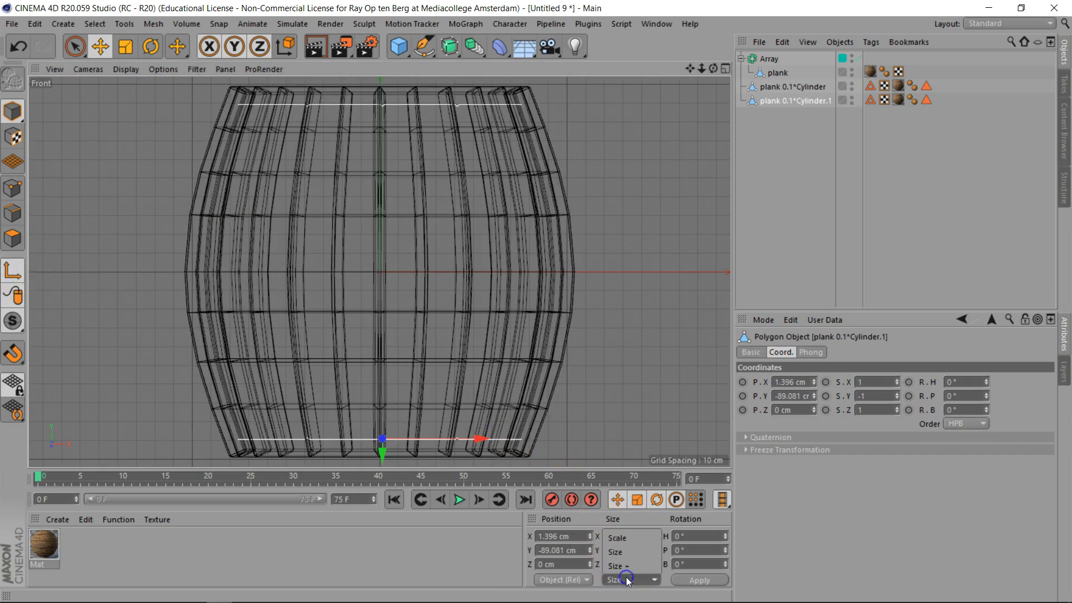
click(635, 538)
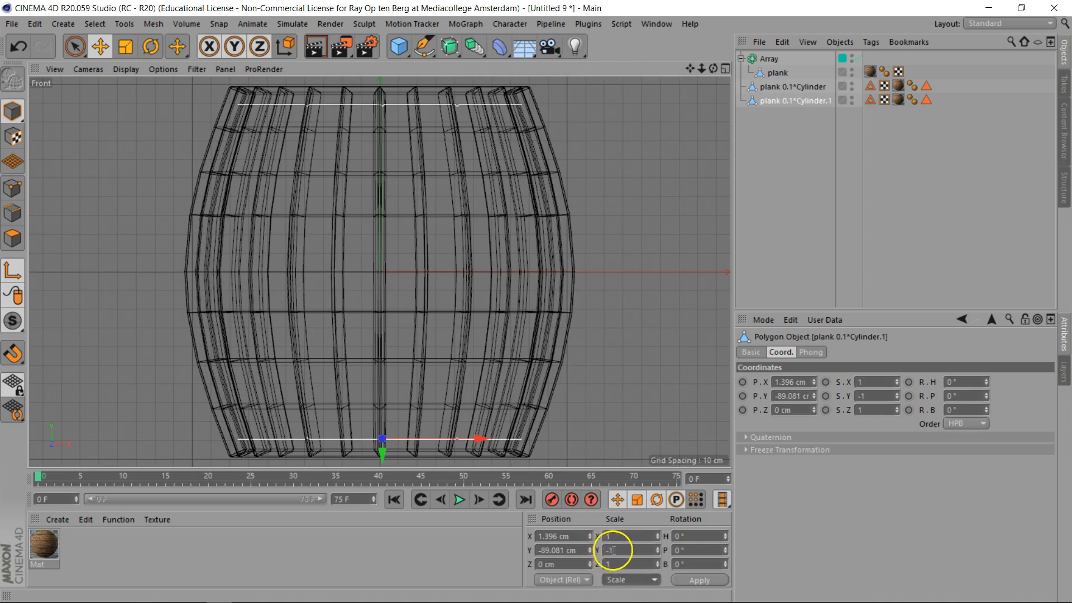
drag(622, 550, 575, 551)
text(1)
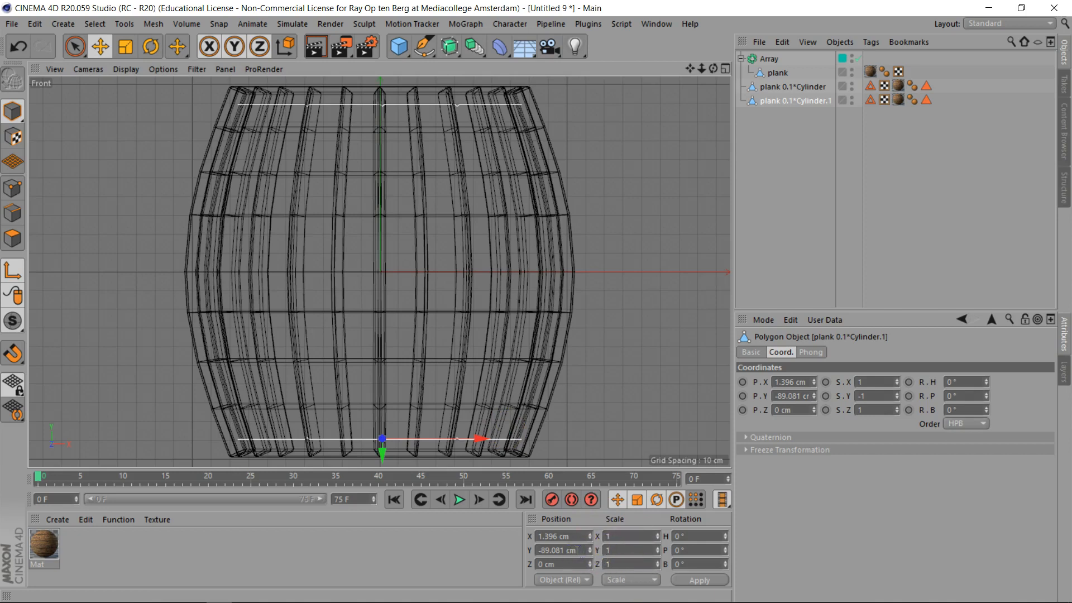
key(Return)
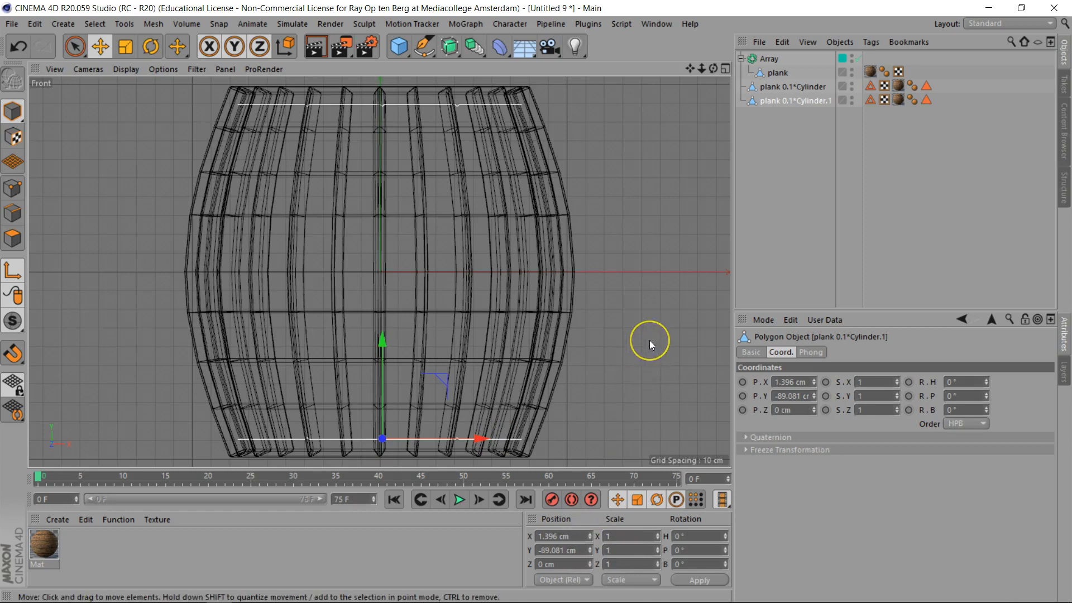
- Inspect the barrel with both lids in the perspective view
key(F1)
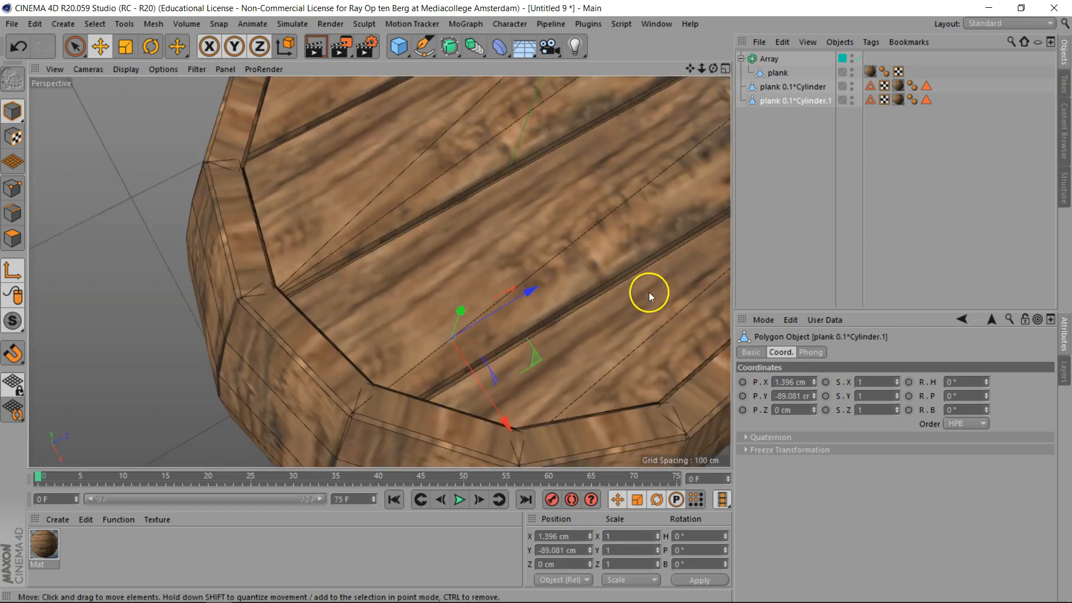
drag(712, 68, 536, 302)
drag(562, 56, 536, 301)
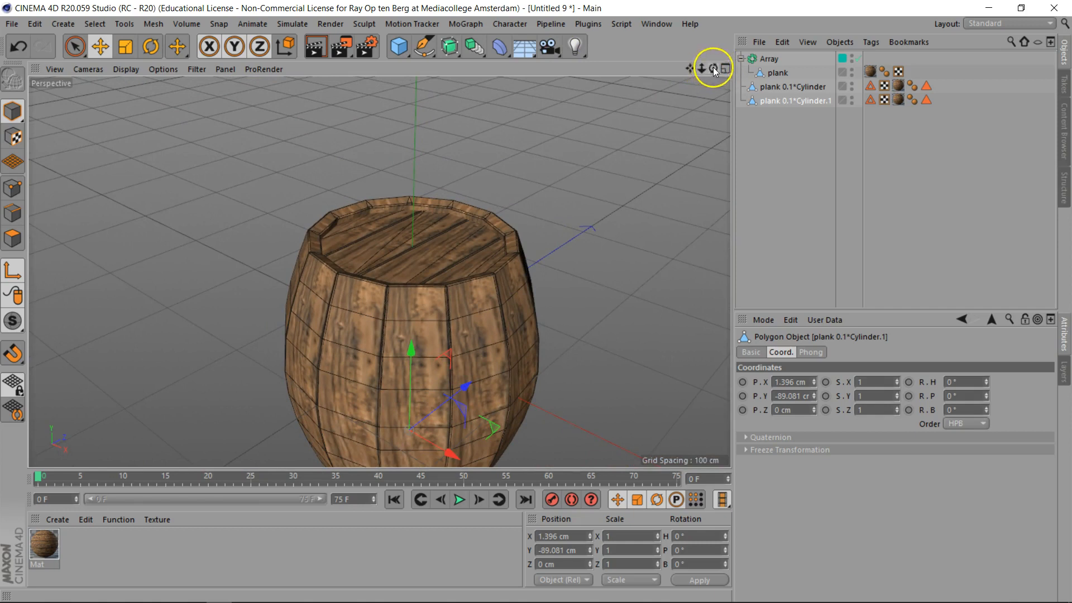
drag(712, 67, 536, 301)
drag(379, 271, 379, 272)
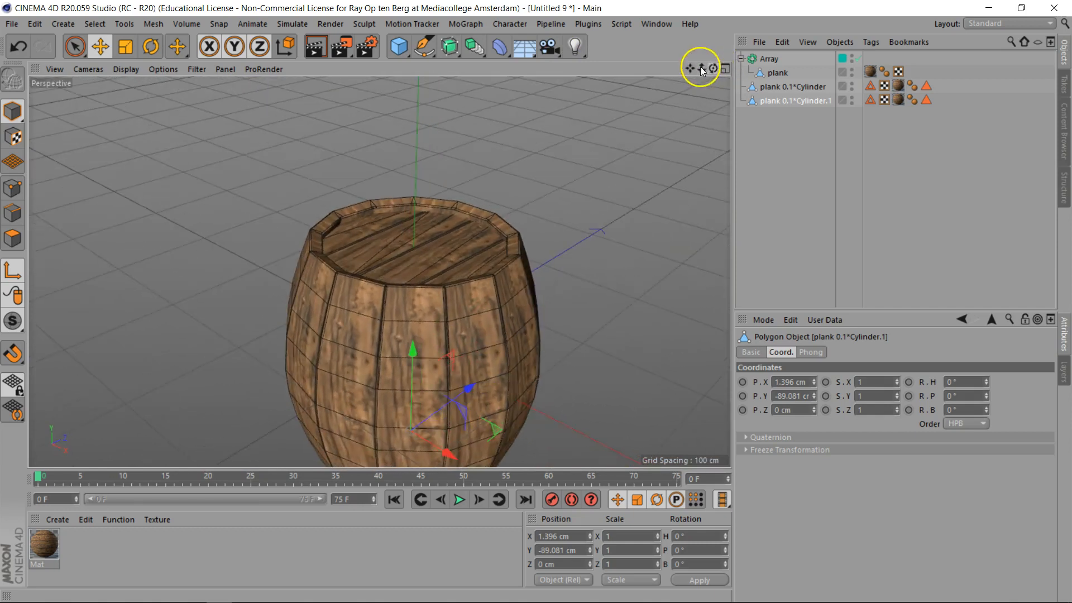
drag(692, 68, 536, 301)
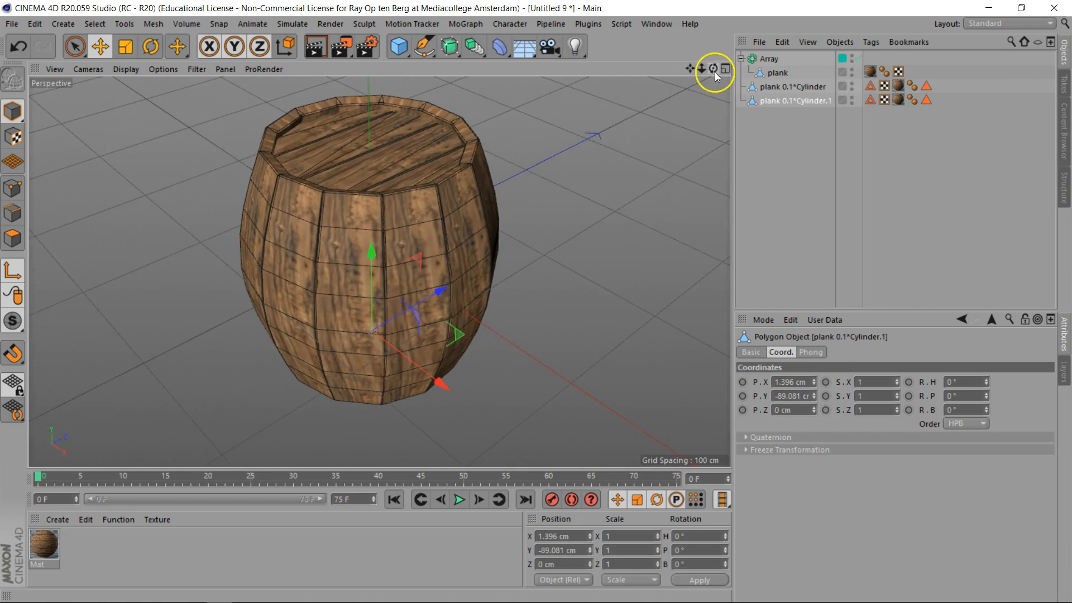